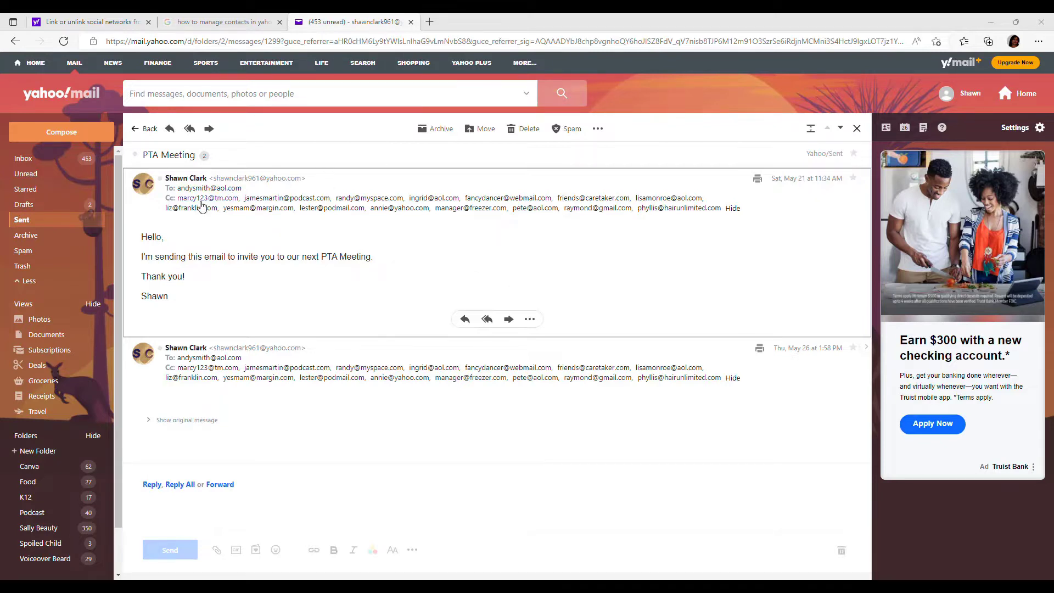
Copy the full Cc address list of the PTA Meeting email, then bring up Excel's blank Book1.
{"action": "mouse_move", "coordinate": [192, 203]}
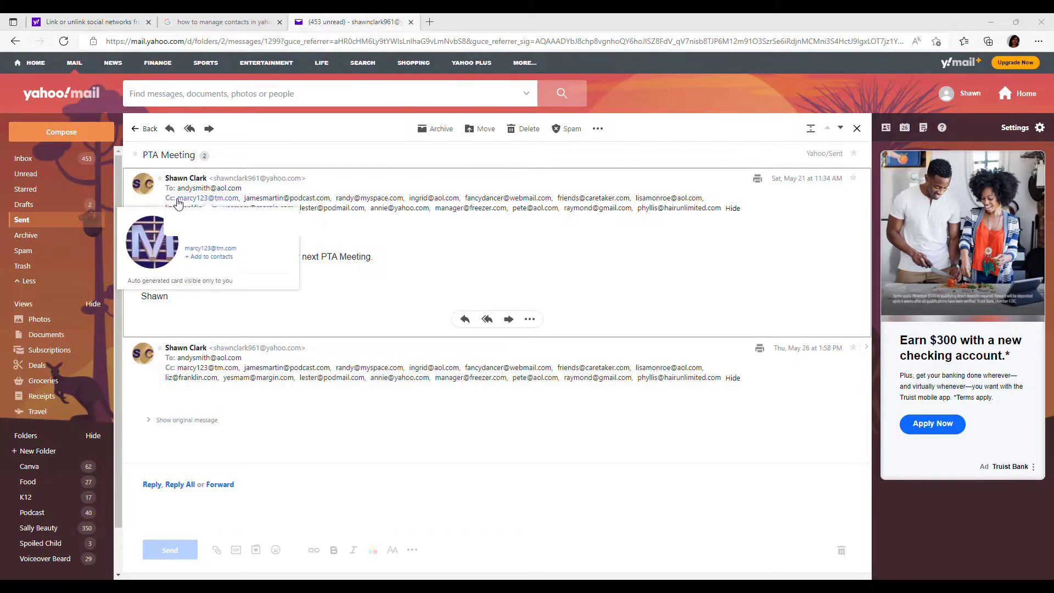
{"action": "left_click_drag", "start_coordinate": [176, 198], "coordinate": [722, 213]}
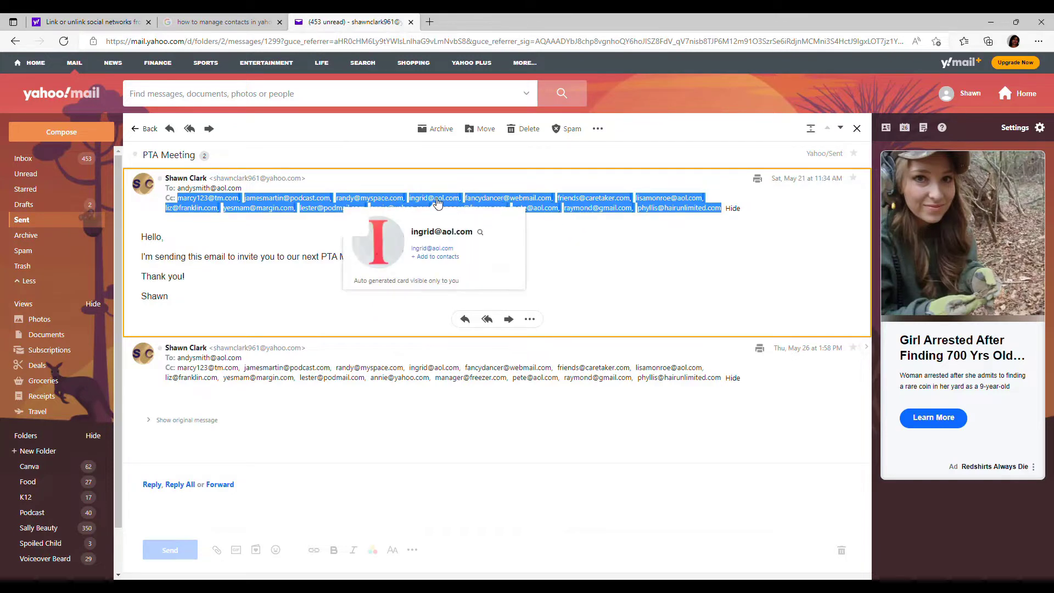
{"action": "right_click", "coordinate": [437, 202]}
{"action": "left_click", "coordinate": [468, 209]}
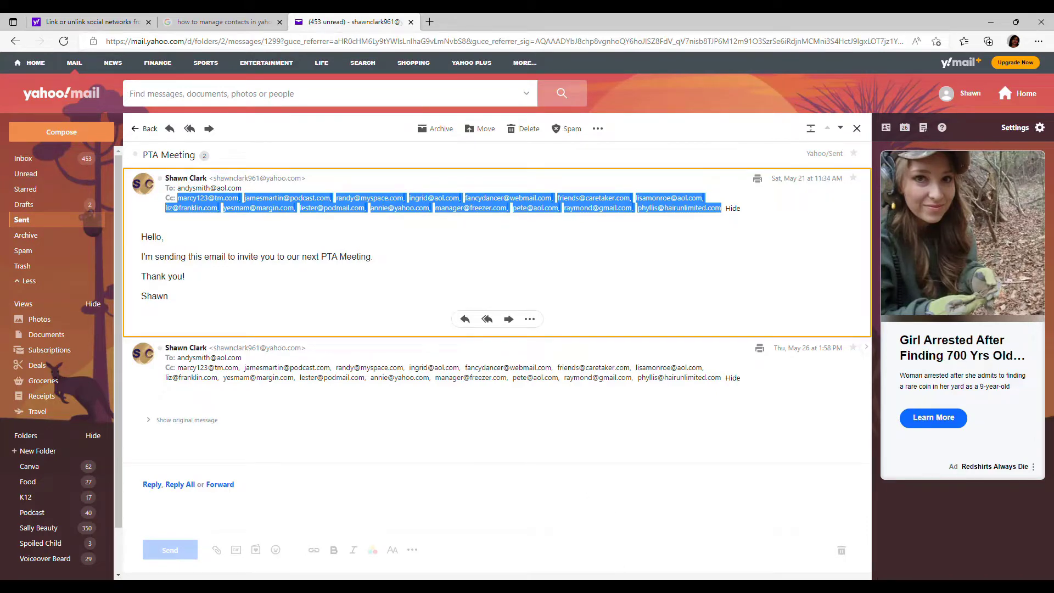
{"action": "mouse_move", "coordinate": [630, 586]}
{"action": "left_click", "coordinate": [630, 513]}
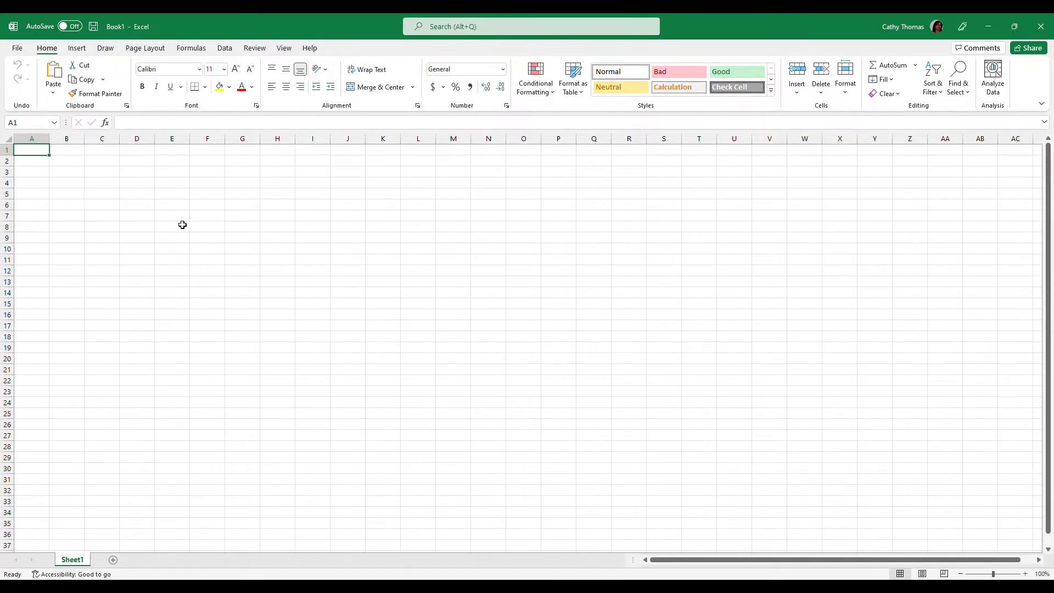
Paste the addresses into A1 and make row 1 ($1:$1) into Table1 with generic Column headers.
{"action": "key", "text": "ctrl+v"}
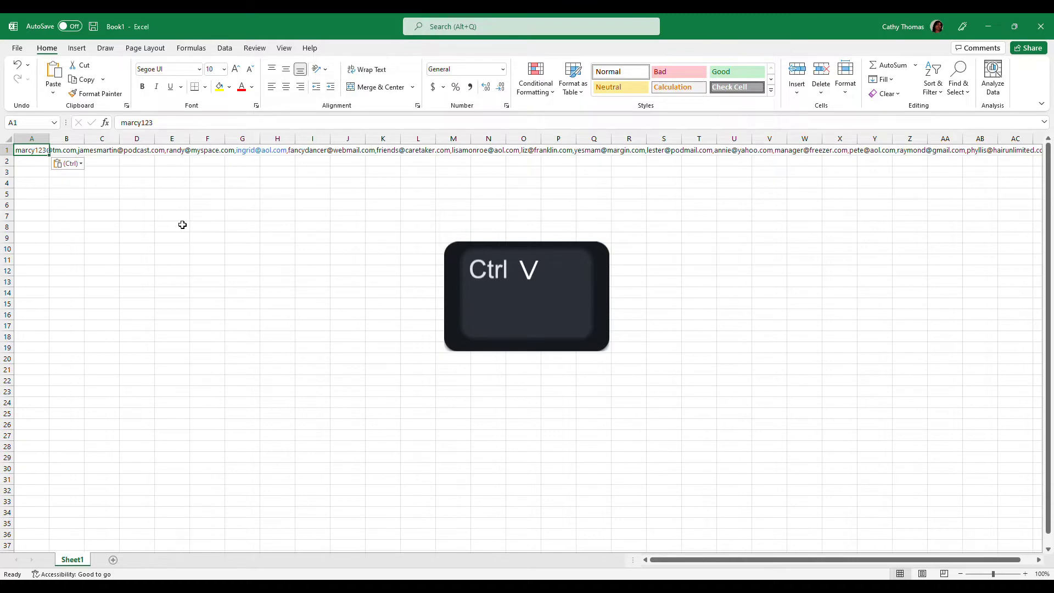
{"action": "key", "text": "Return"}
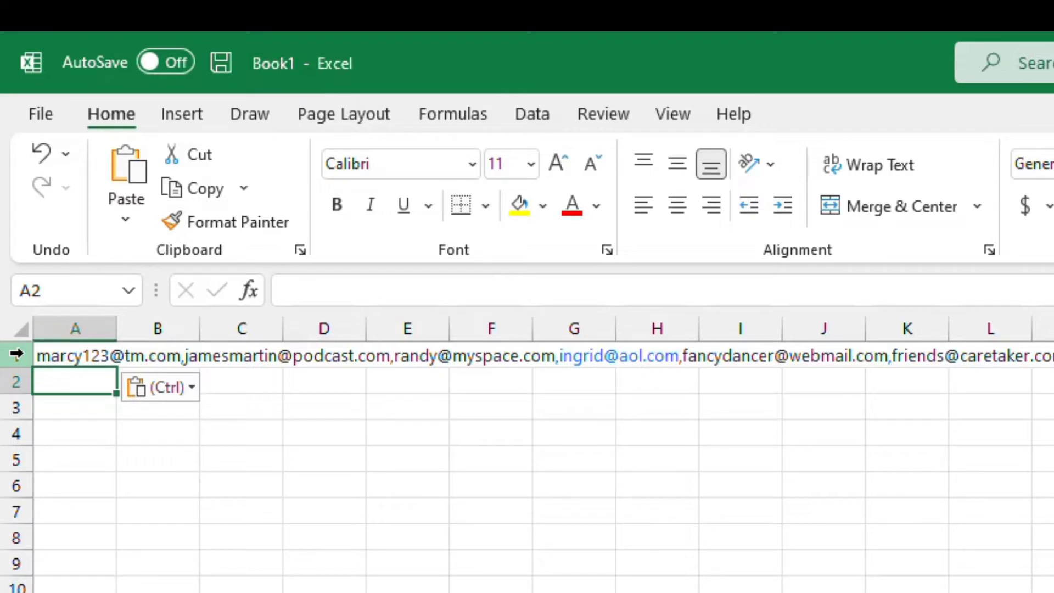
{"action": "left_click", "coordinate": [17, 355]}
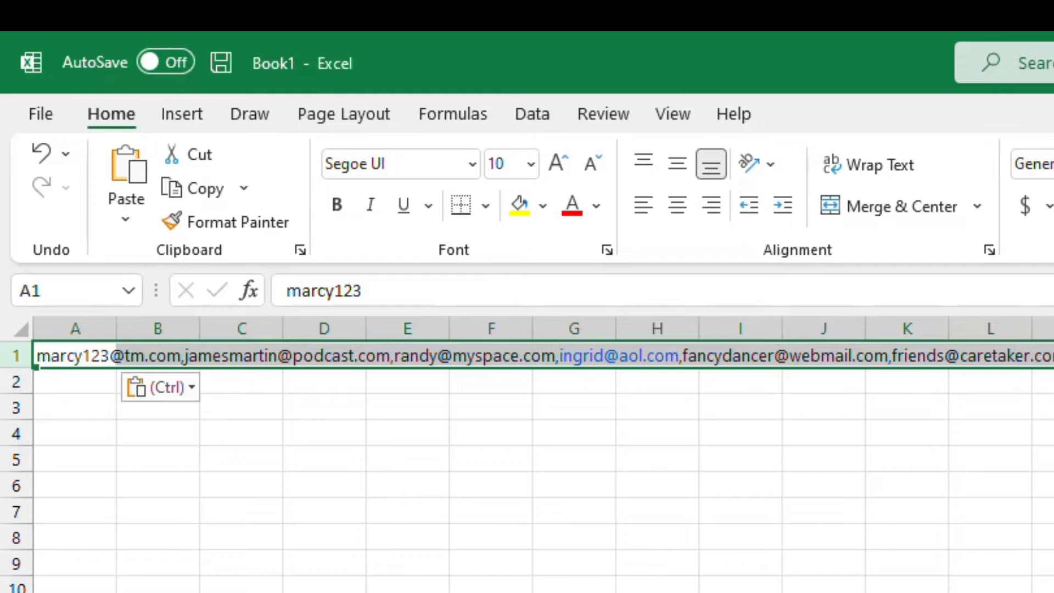
{"action": "key", "text": "ctrl+t"}
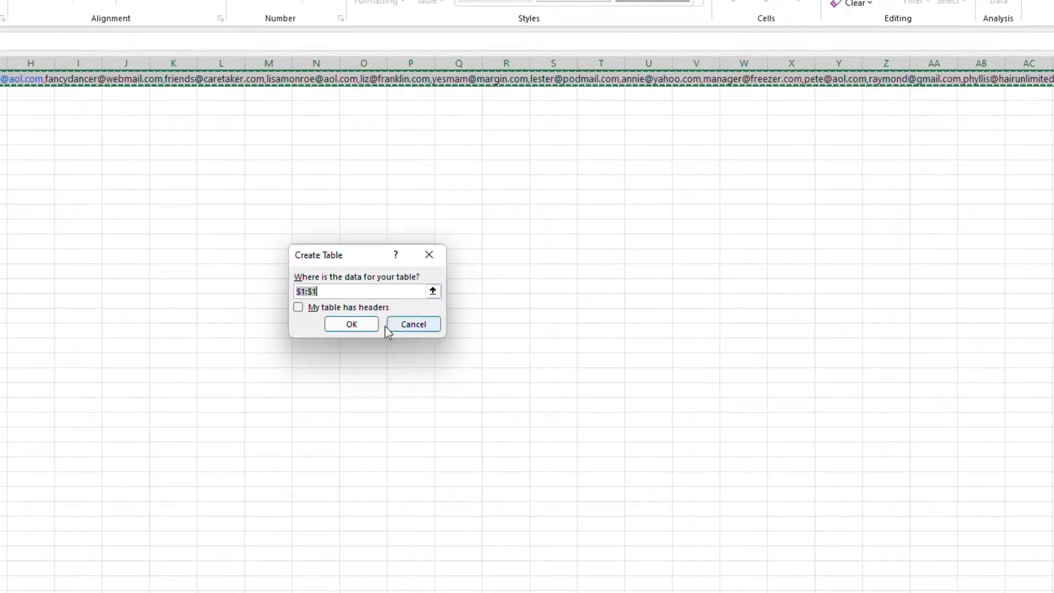
{"action": "left_click", "coordinate": [365, 328]}
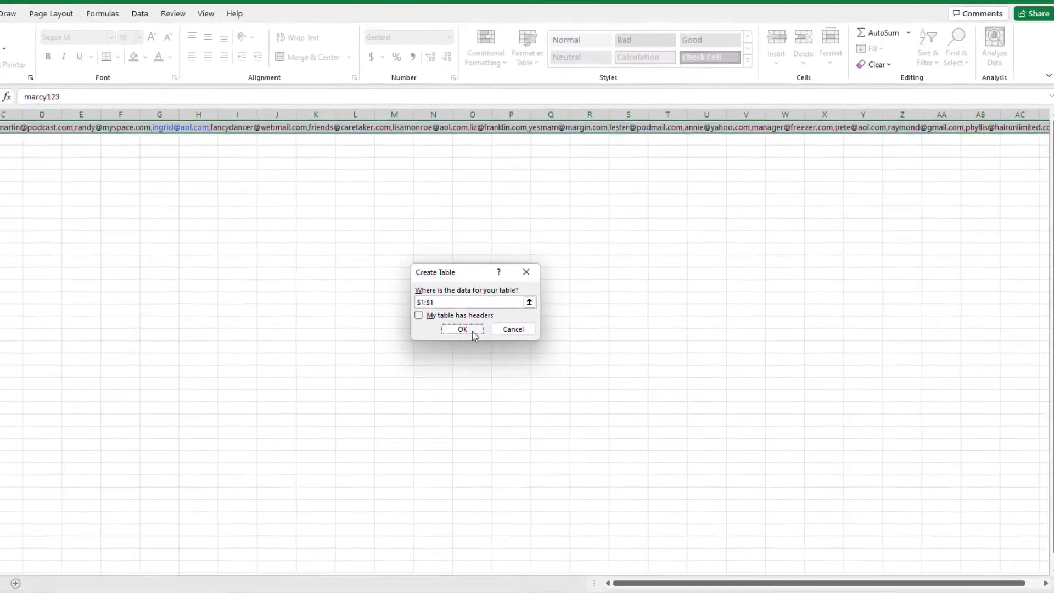
{"action": "left_click", "coordinate": [472, 331]}
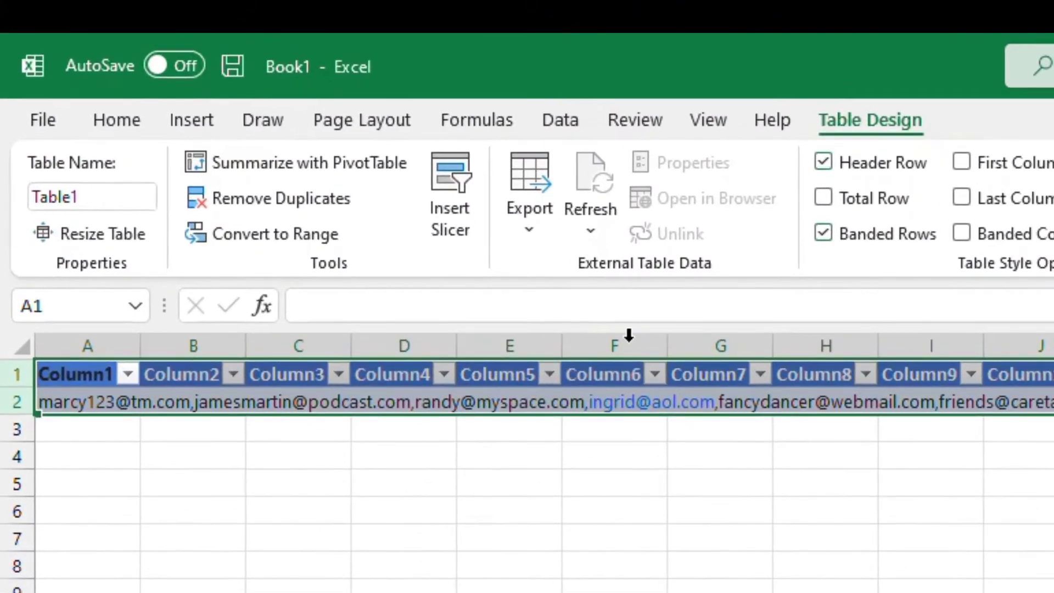
Load Table1 into the Power Query Editor via From Table/Range and show the Split Column choices.
{"action": "left_click", "coordinate": [569, 118]}
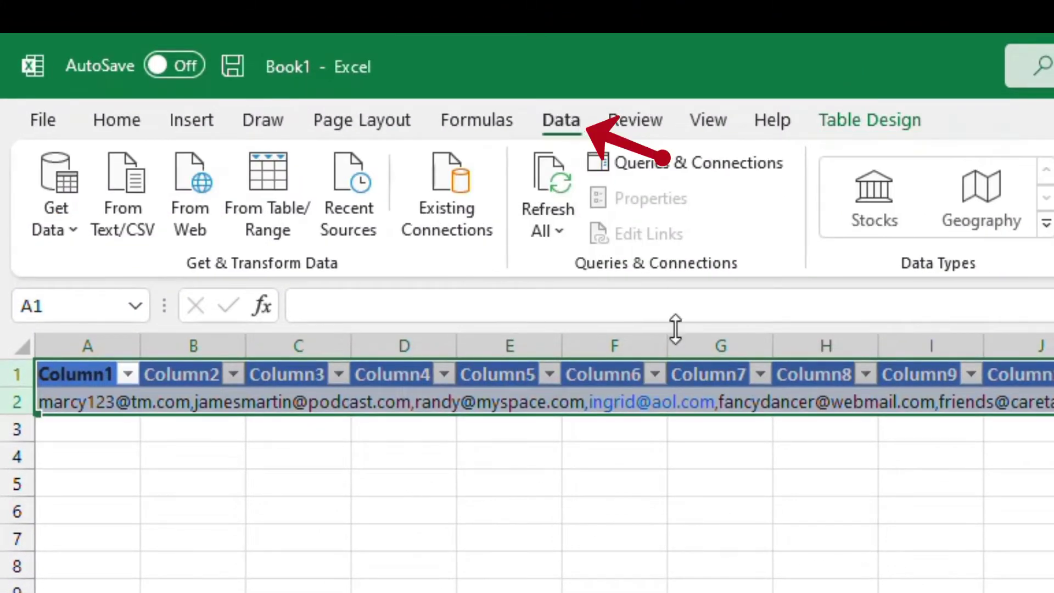
{"action": "left_click", "coordinate": [270, 202]}
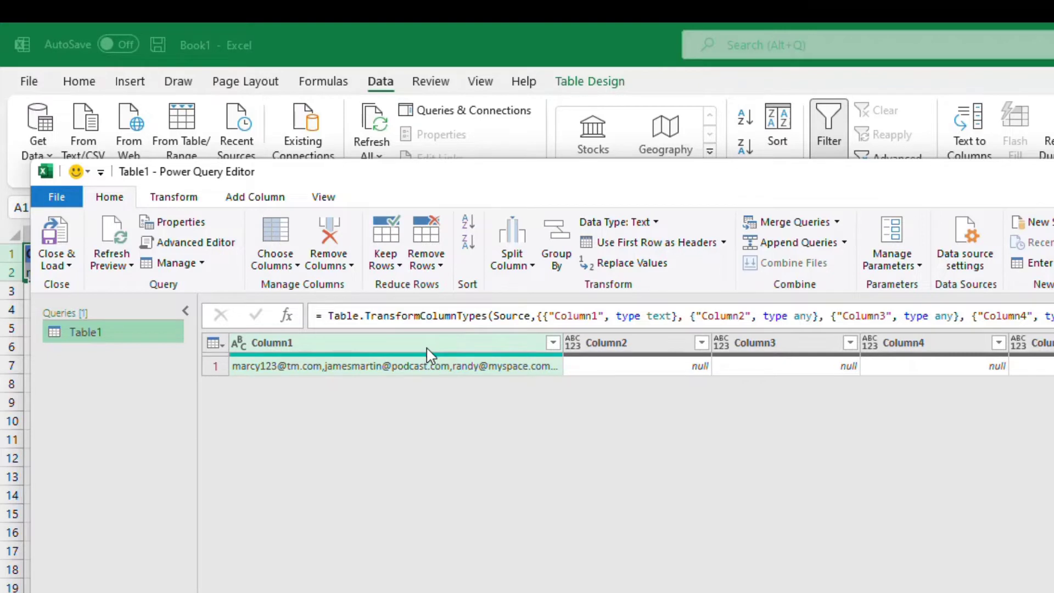
{"action": "left_click", "coordinate": [523, 257]}
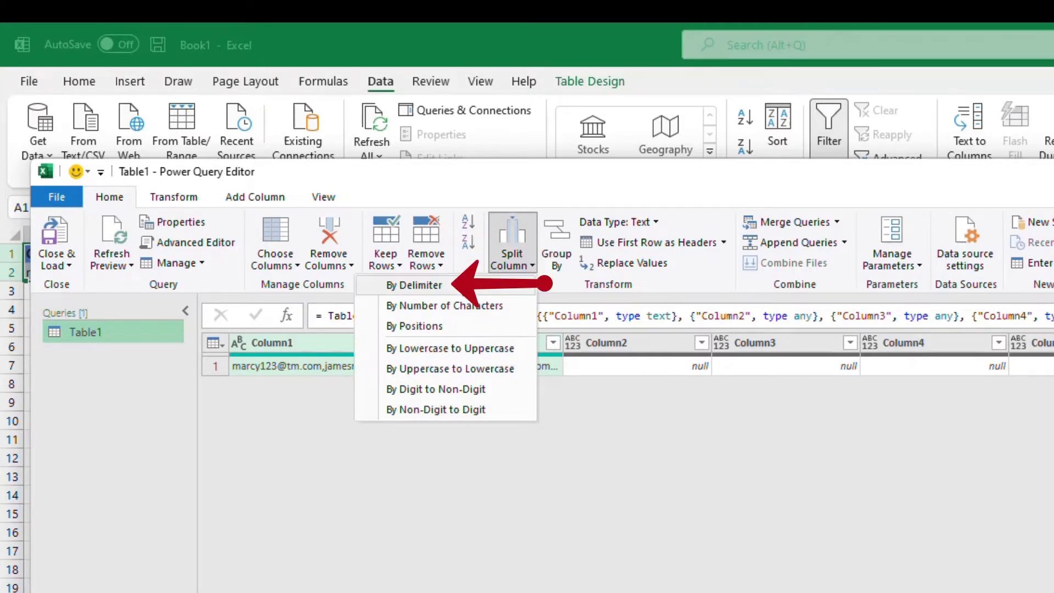
Split Column1 by the Comma delimiter at each occurrence, one address per column.
{"action": "left_click", "coordinate": [466, 290]}
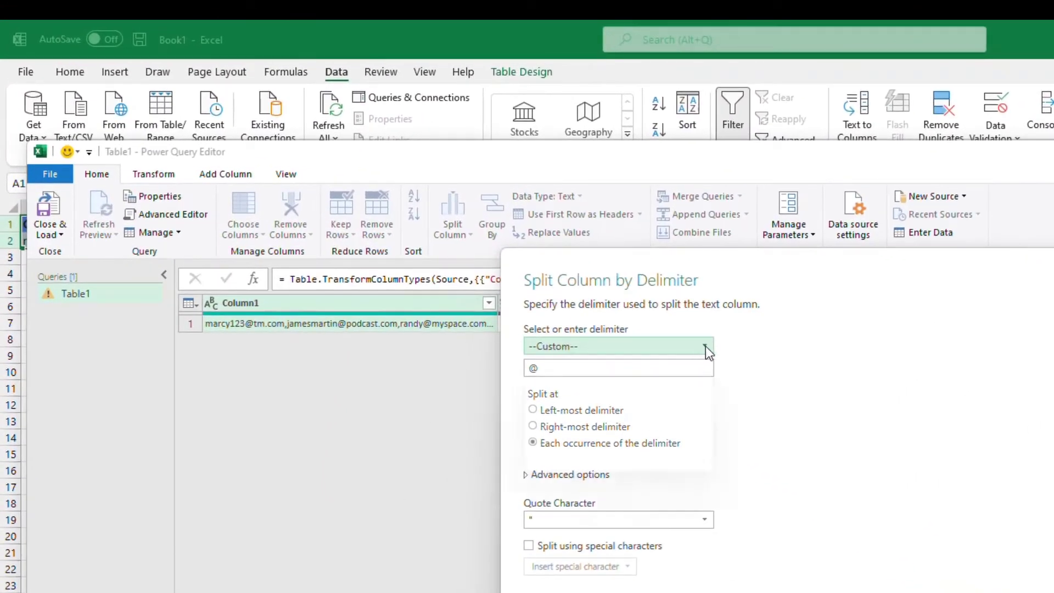
{"action": "left_click", "coordinate": [706, 346]}
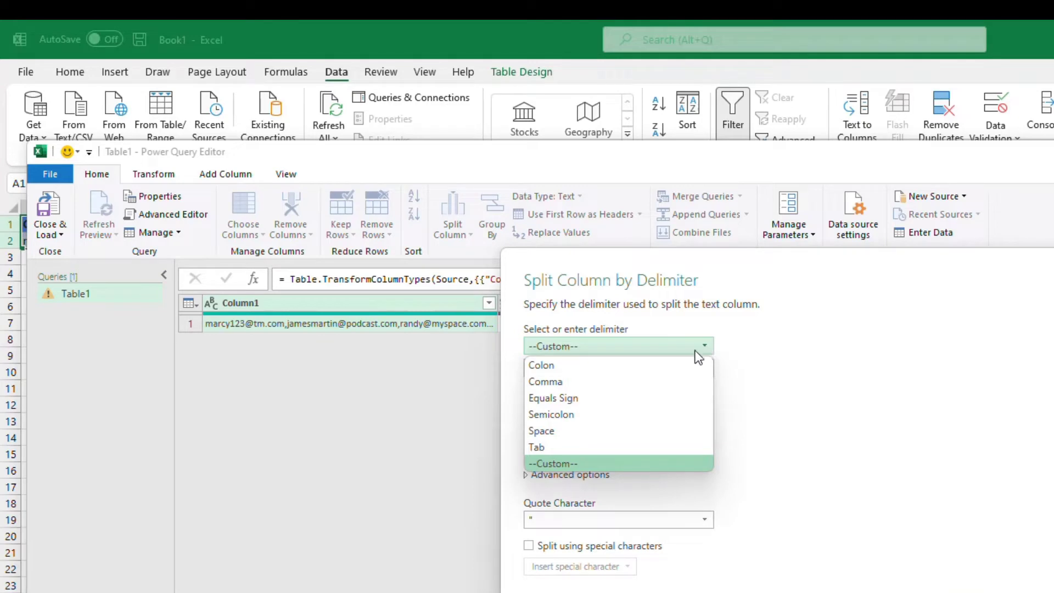
{"action": "left_click", "coordinate": [640, 382]}
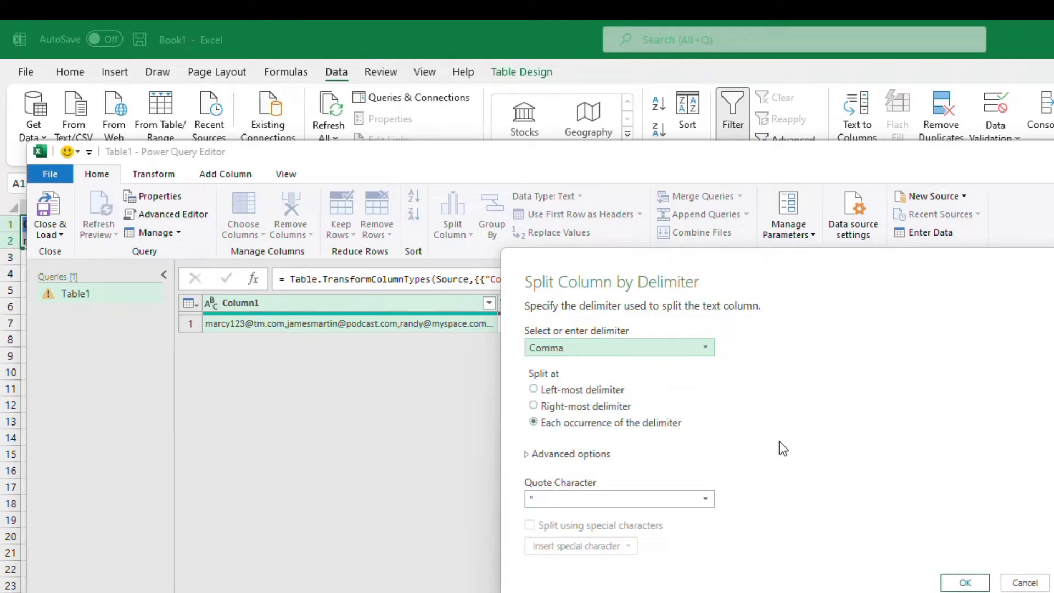
{"action": "left_click", "coordinate": [965, 582]}
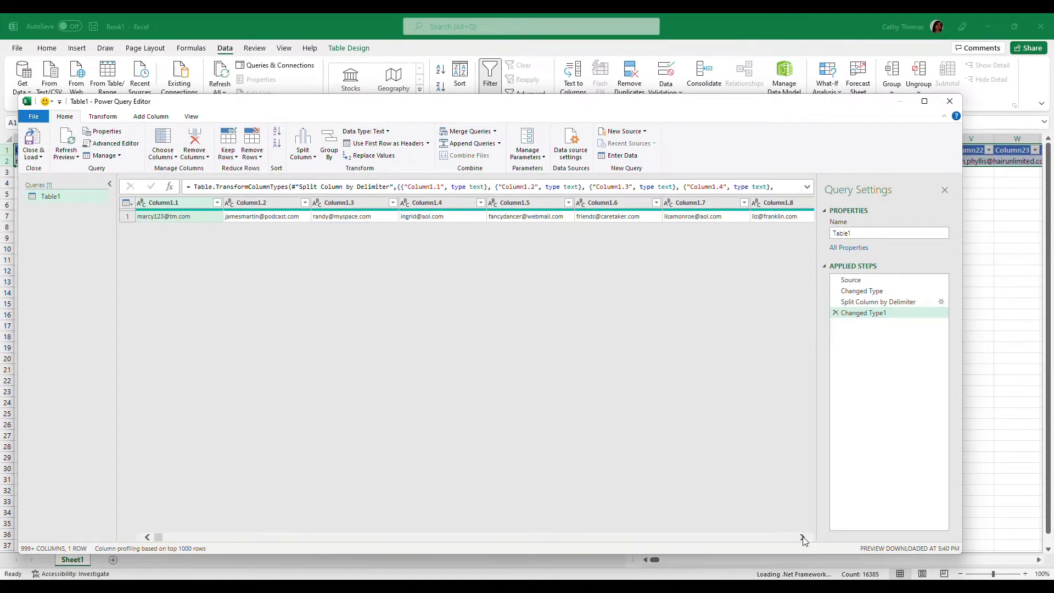
{"action": "left_click", "coordinate": [803, 537]}
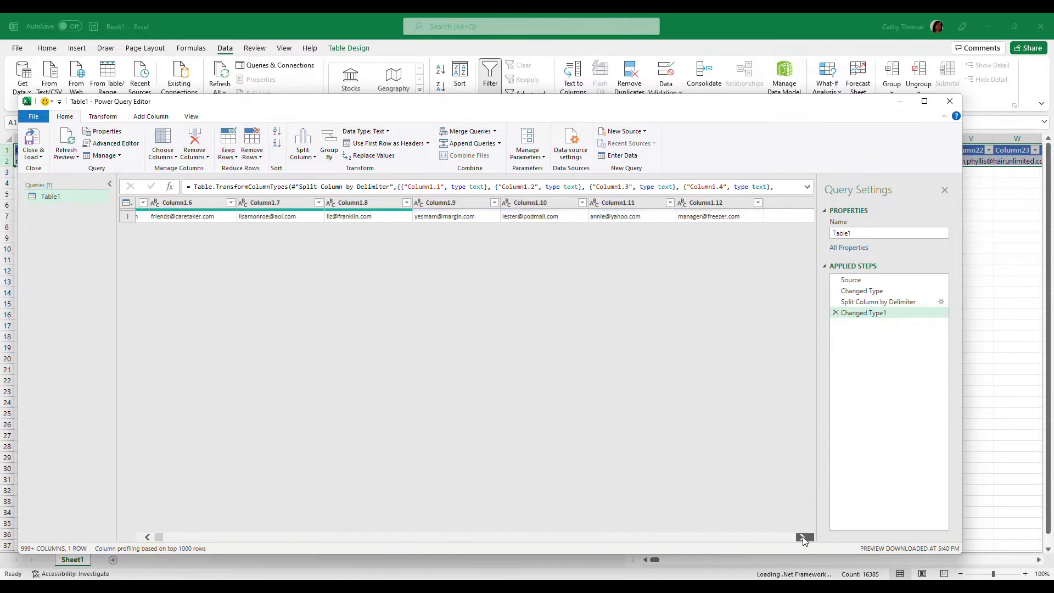
{"action": "left_click", "coordinate": [803, 537]}
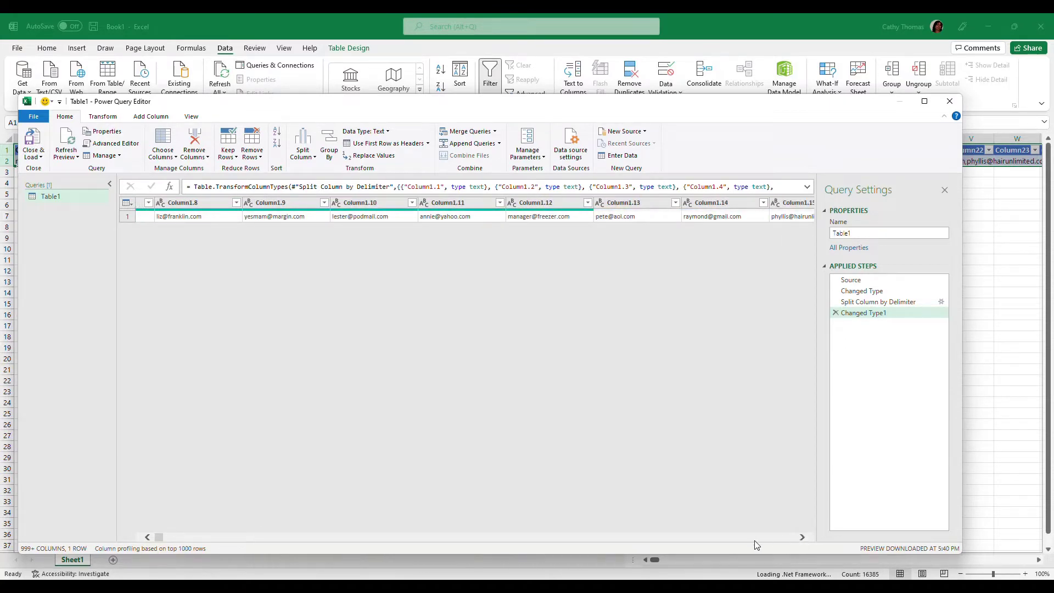
{"action": "left_click", "coordinate": [147, 537]}
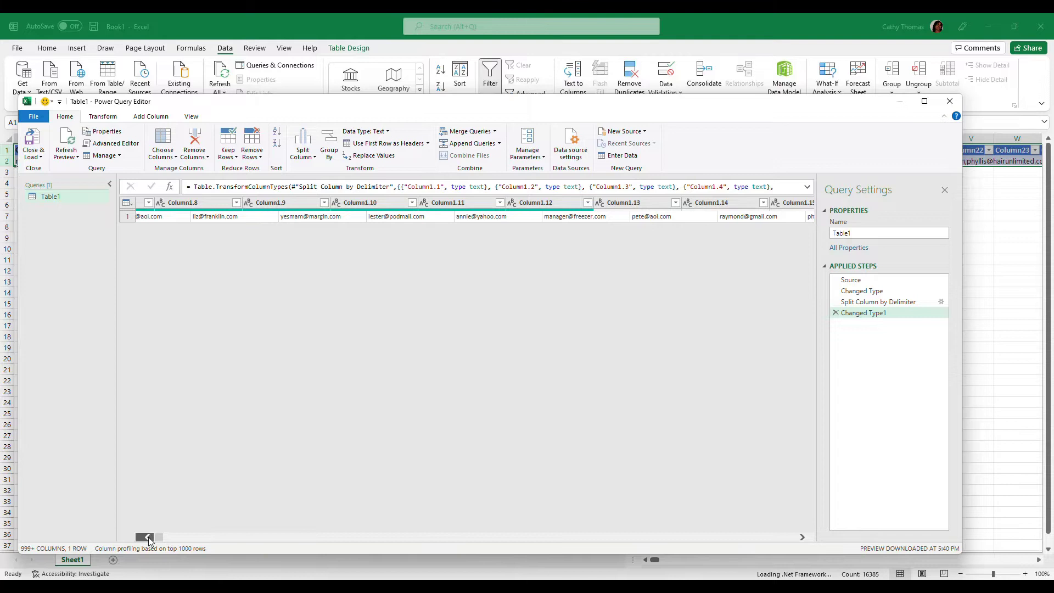
{"action": "left_click", "coordinate": [148, 538]}
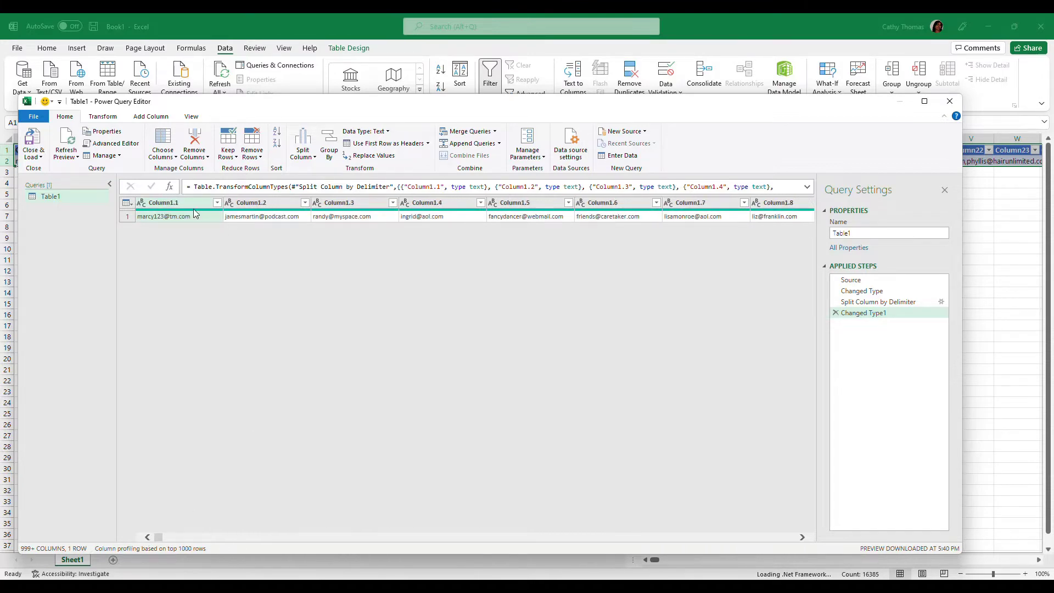
{"action": "left_click", "coordinate": [194, 213]}
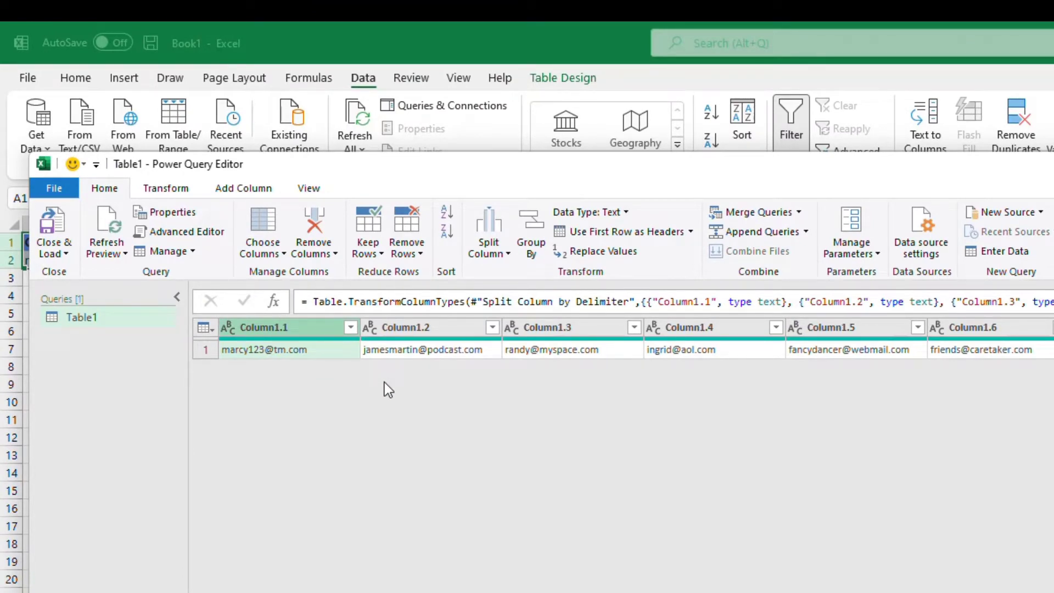
Select every address column and unpivot them into Attribute and Value rows.
{"action": "key", "text": "ctrl+a"}
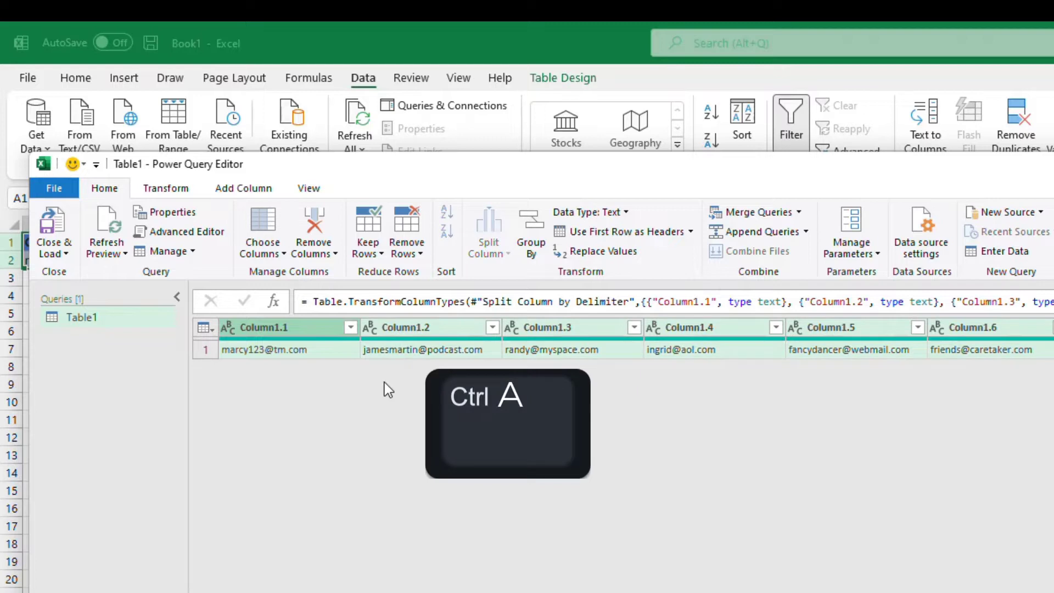
{"action": "right_click", "coordinate": [423, 331]}
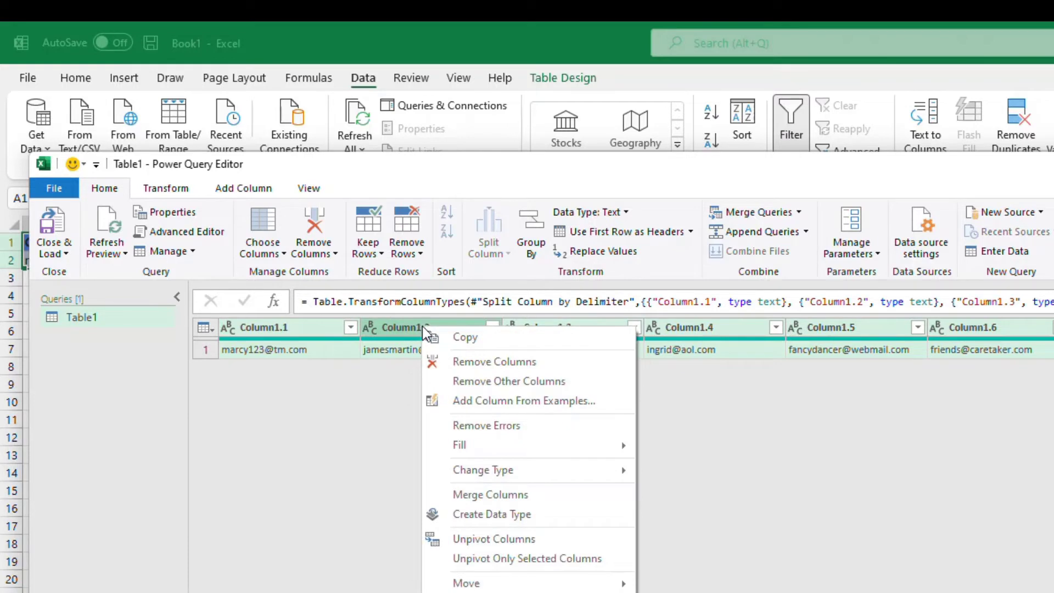
{"action": "left_click", "coordinate": [522, 541]}
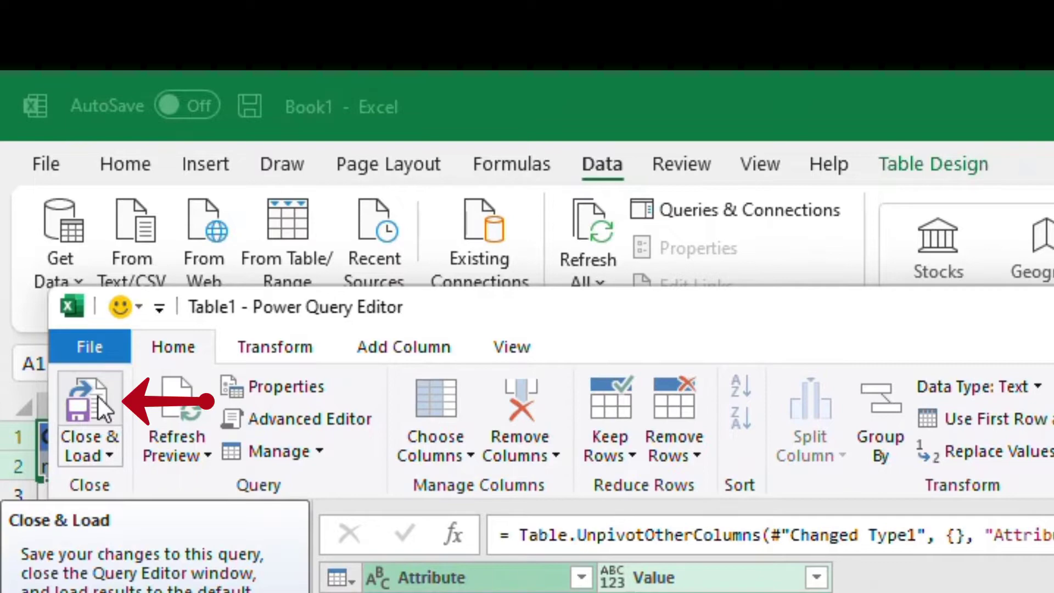
Load the unpivoted addresses into the workbook and delete the Attribute column so Value is column A.
{"action": "left_click", "coordinate": [100, 402]}
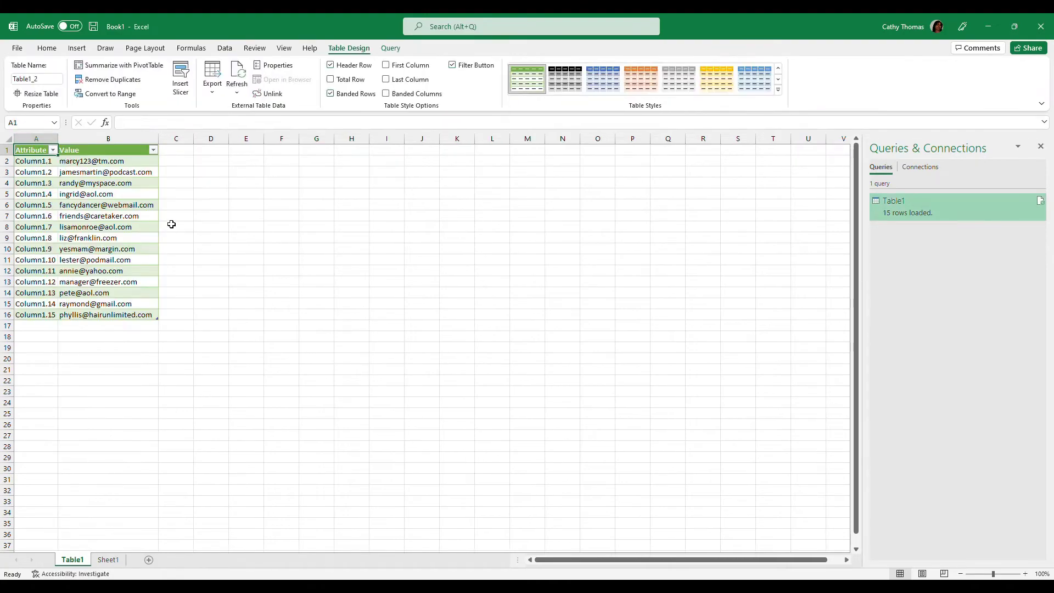
{"action": "left_click", "coordinate": [236, 250]}
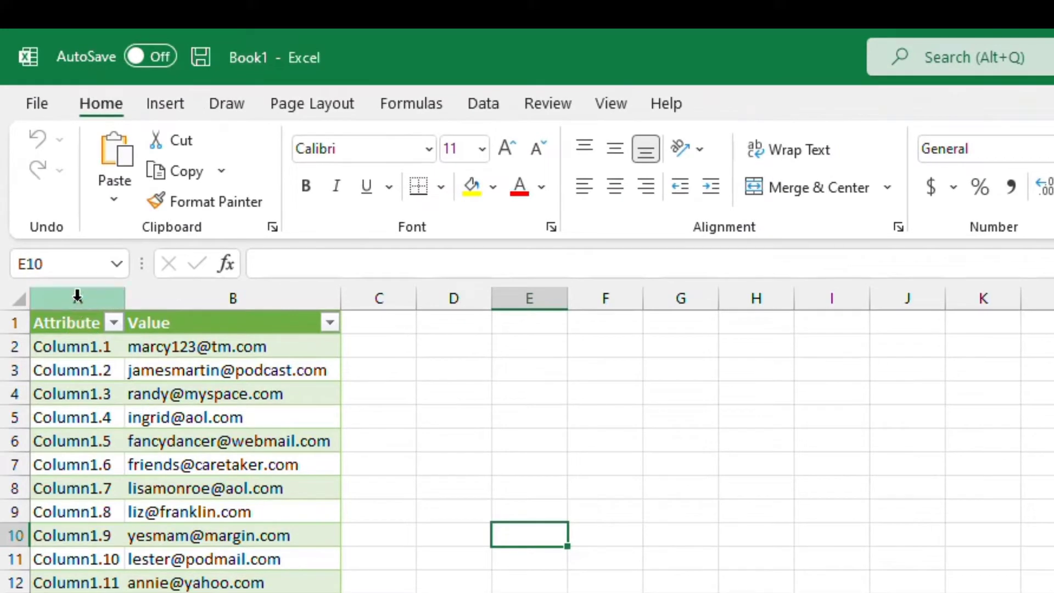
{"action": "left_click", "coordinate": [77, 297]}
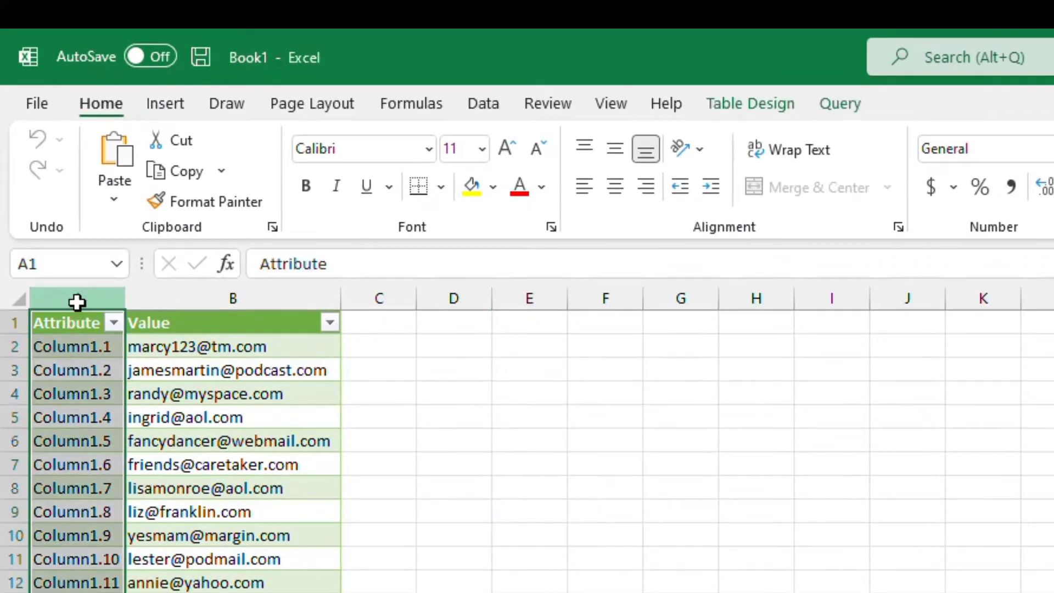
{"action": "right_click", "coordinate": [77, 302]}
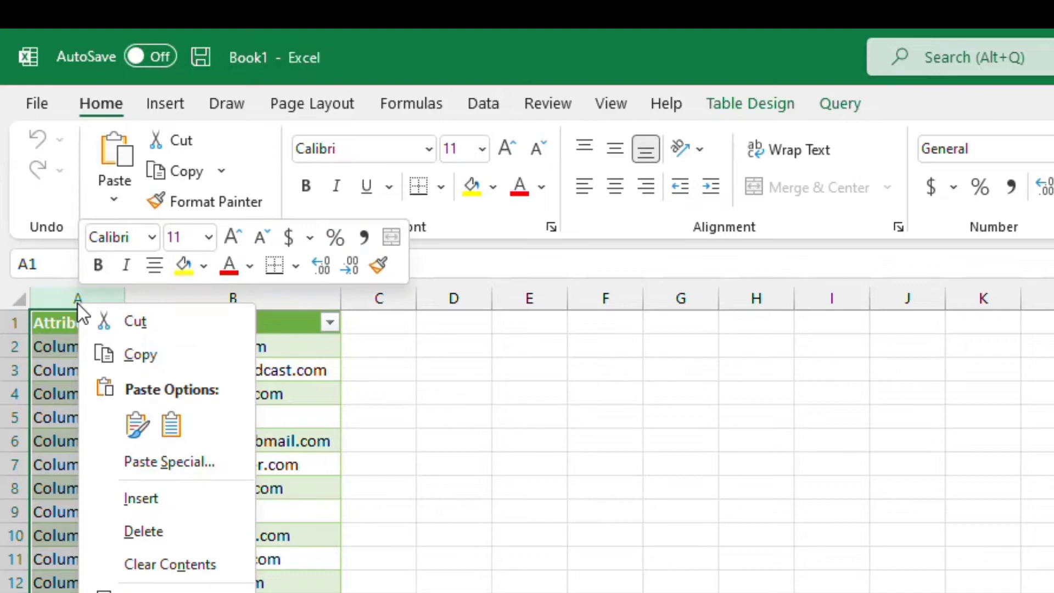
{"action": "left_click", "coordinate": [151, 528]}
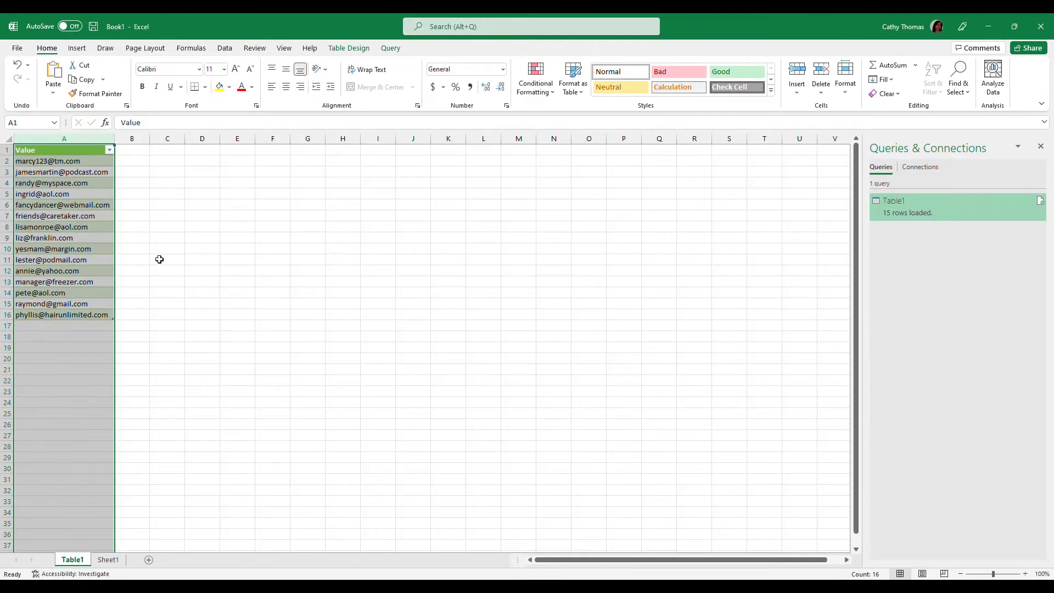
{"action": "left_click", "coordinate": [219, 339]}
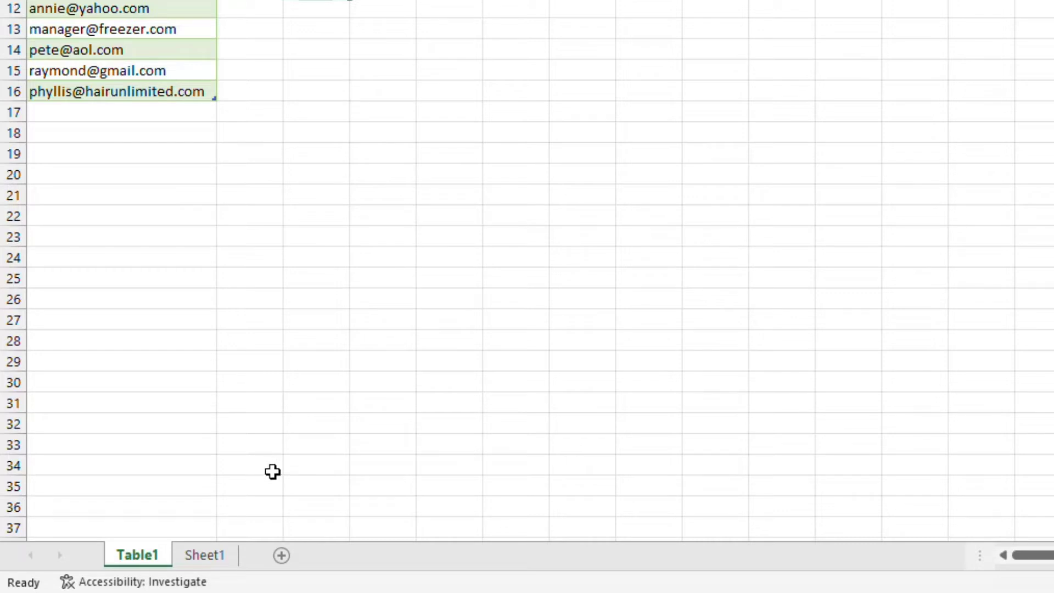
Permanently delete the original Sheet1 holding the comma-joined row.
{"action": "right_click", "coordinate": [210, 558]}
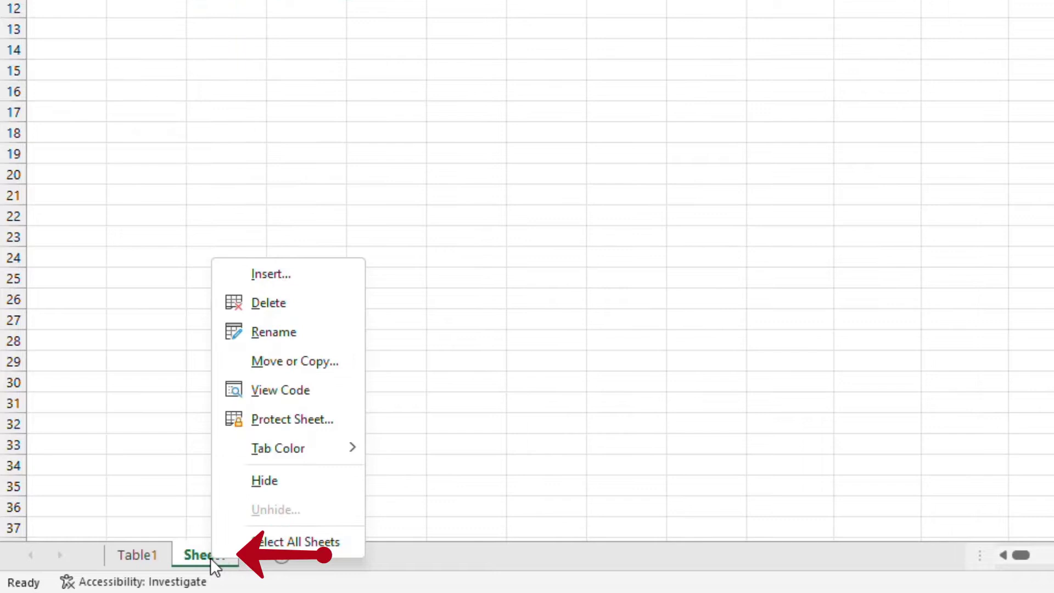
{"action": "left_click", "coordinate": [294, 306]}
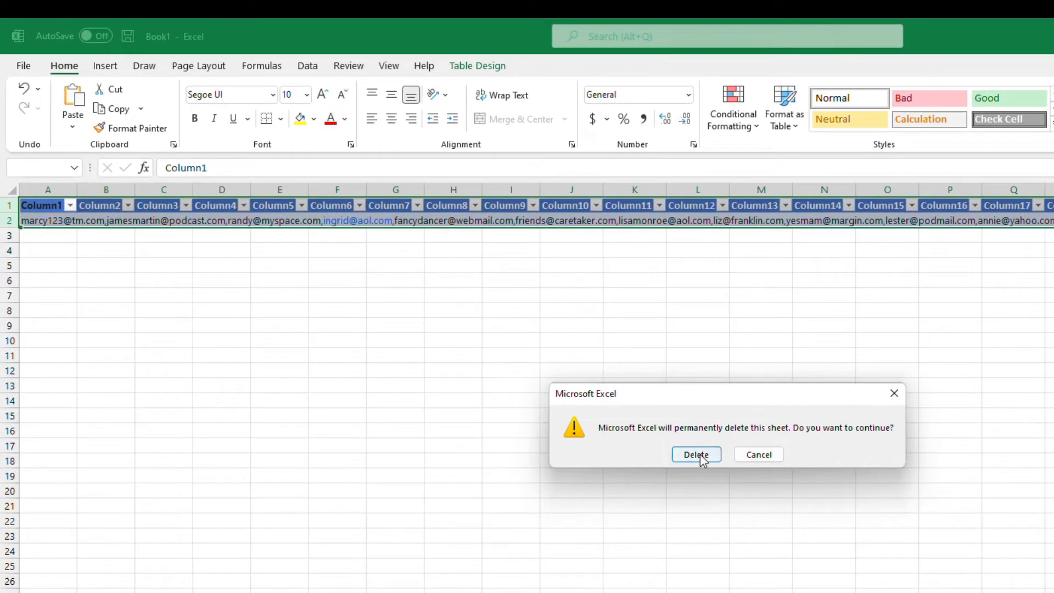
{"action": "left_click", "coordinate": [696, 455]}
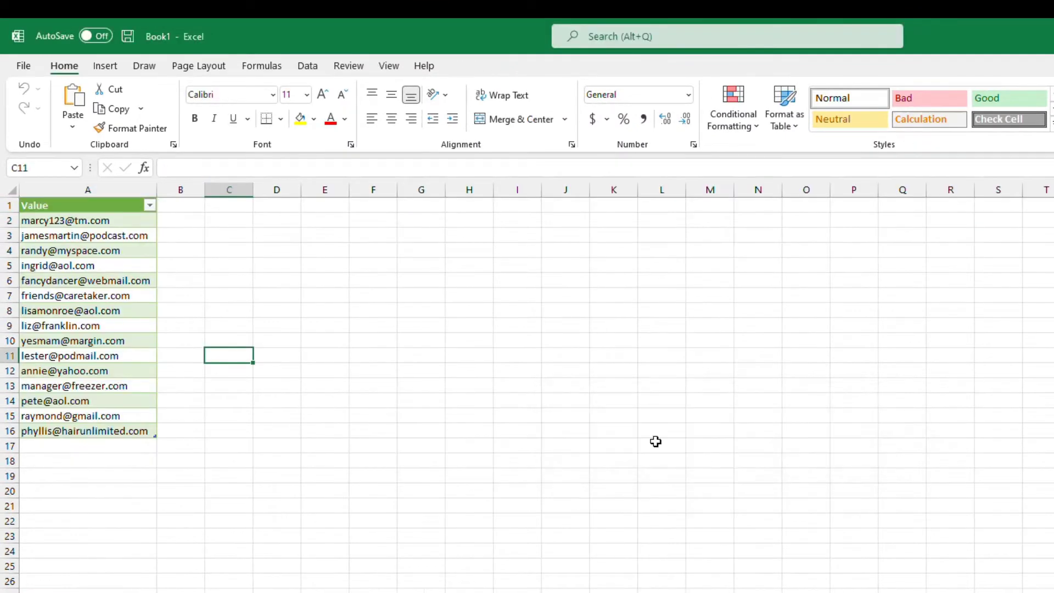
{"action": "left_click", "coordinate": [229, 446]}
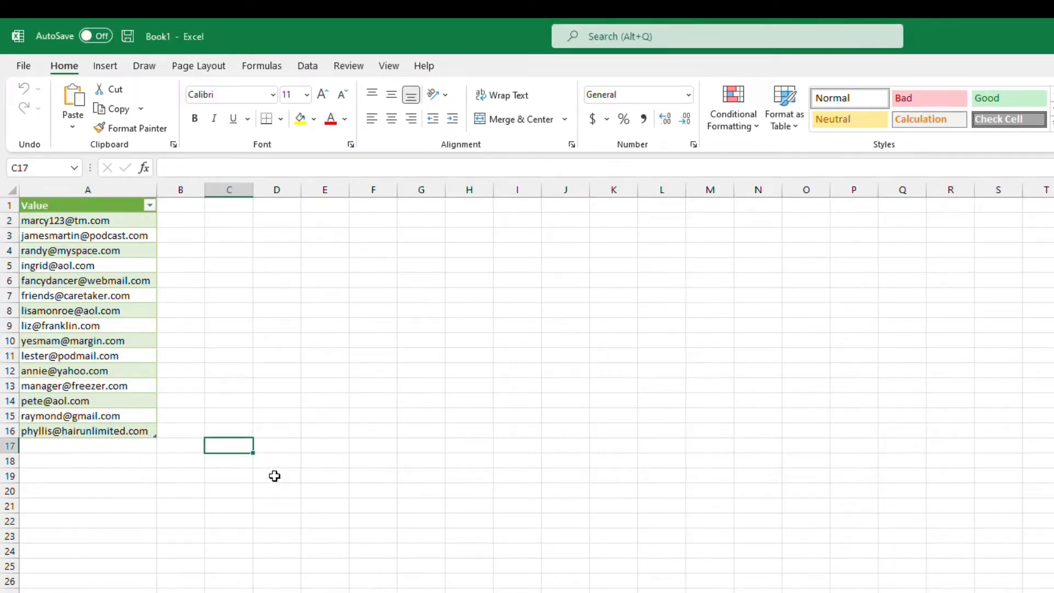
Save the list to the Desktop as 'Converted Emails' in CSV UTF-8 (Comma delimited) format.
{"action": "key", "text": "F12"}
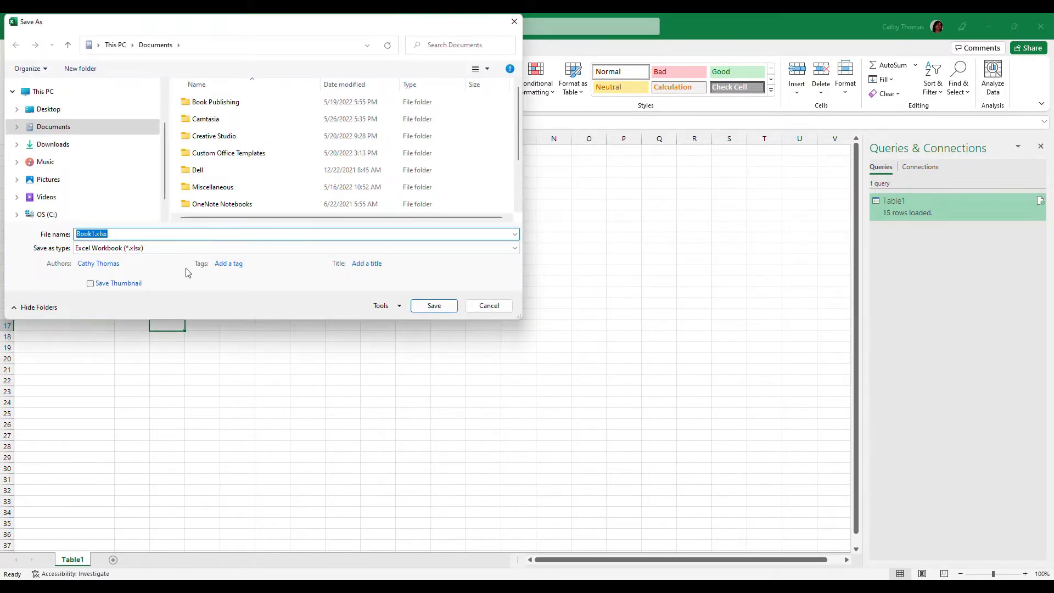
{"action": "type", "text": "Conver"}
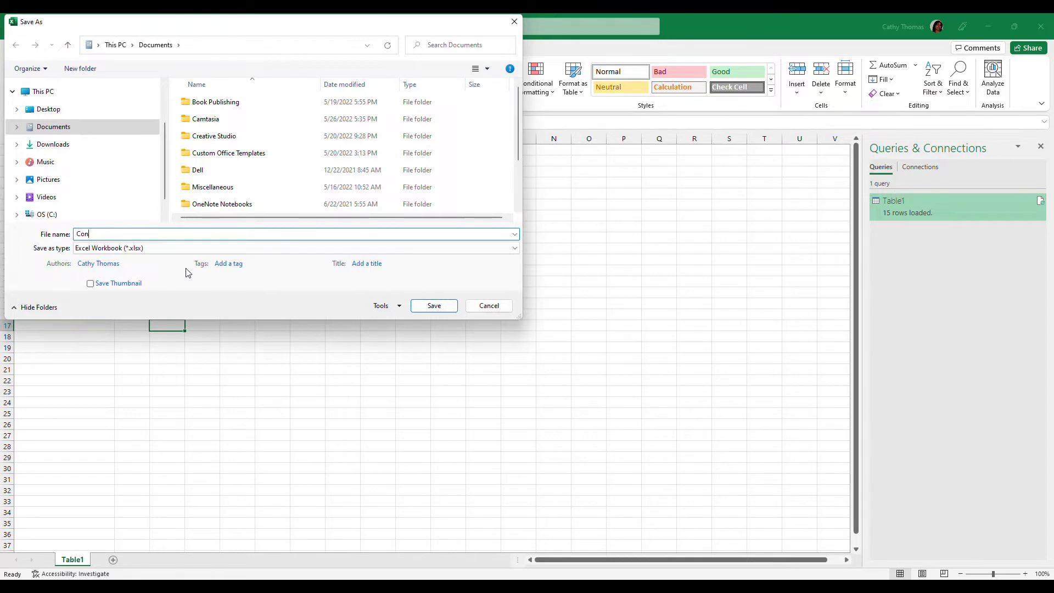
{"action": "type", "text": "ted Emails"}
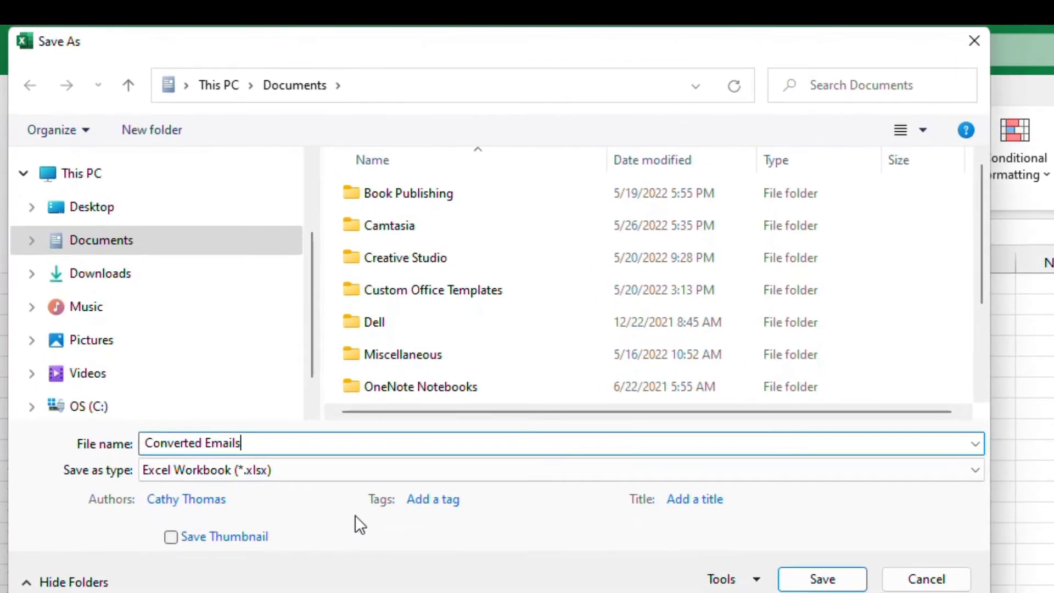
{"action": "left_click", "coordinate": [118, 208]}
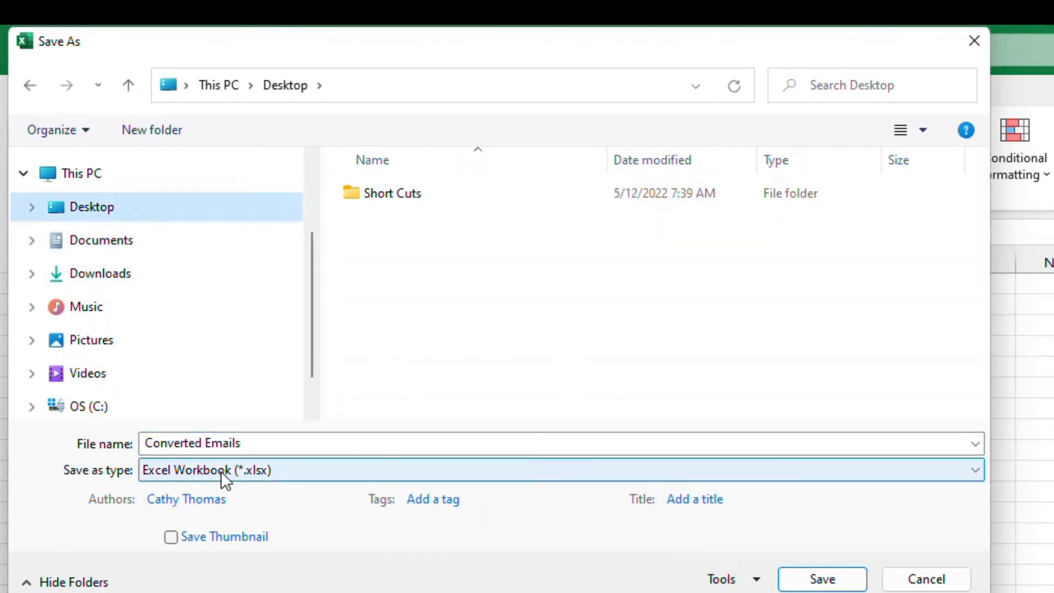
{"action": "left_click", "coordinate": [245, 469]}
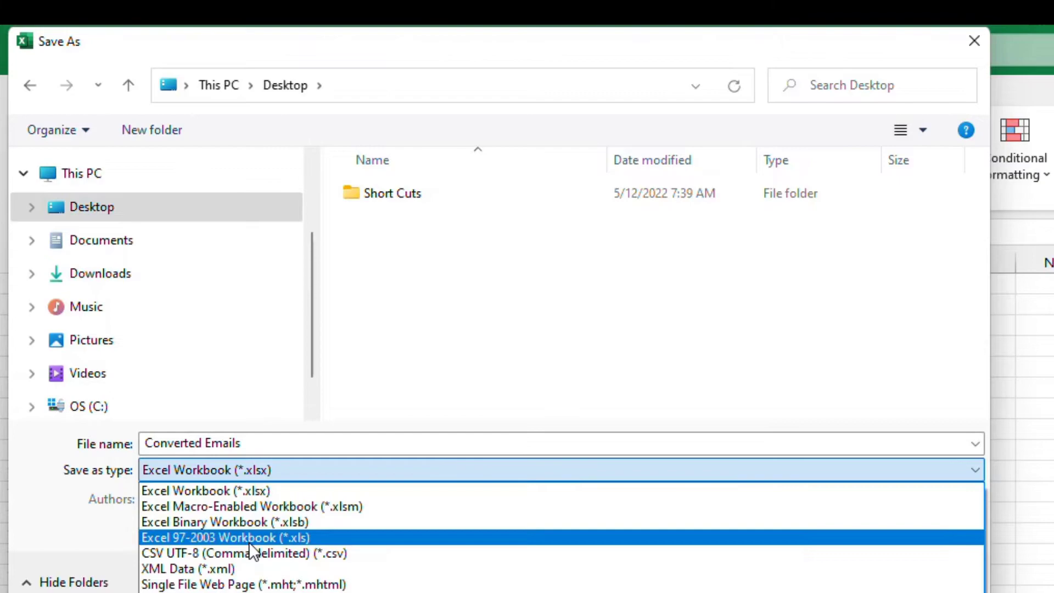
{"action": "left_click", "coordinate": [250, 552]}
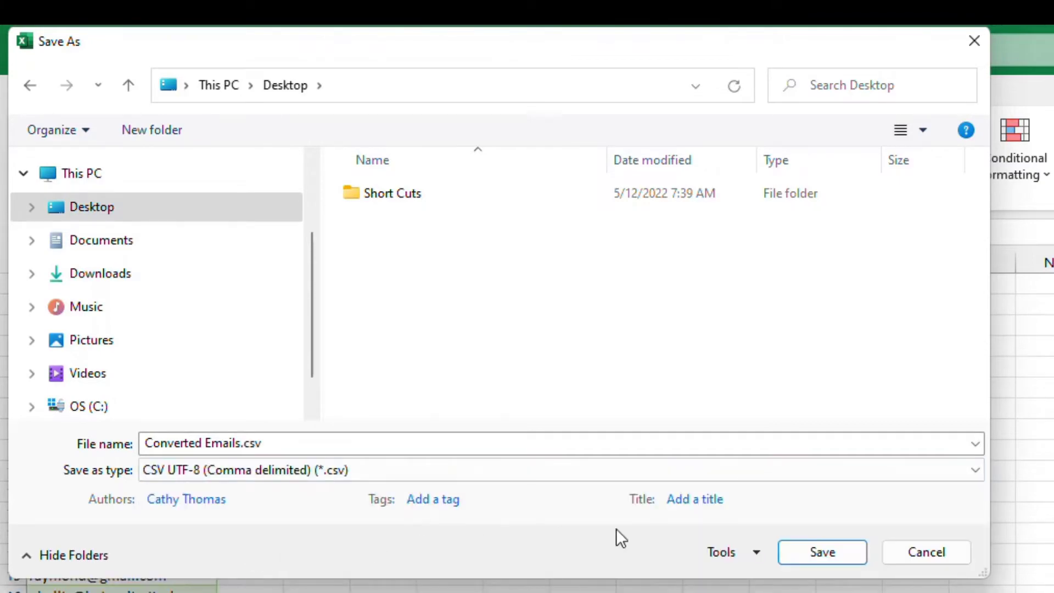
{"action": "left_click", "coordinate": [812, 554]}
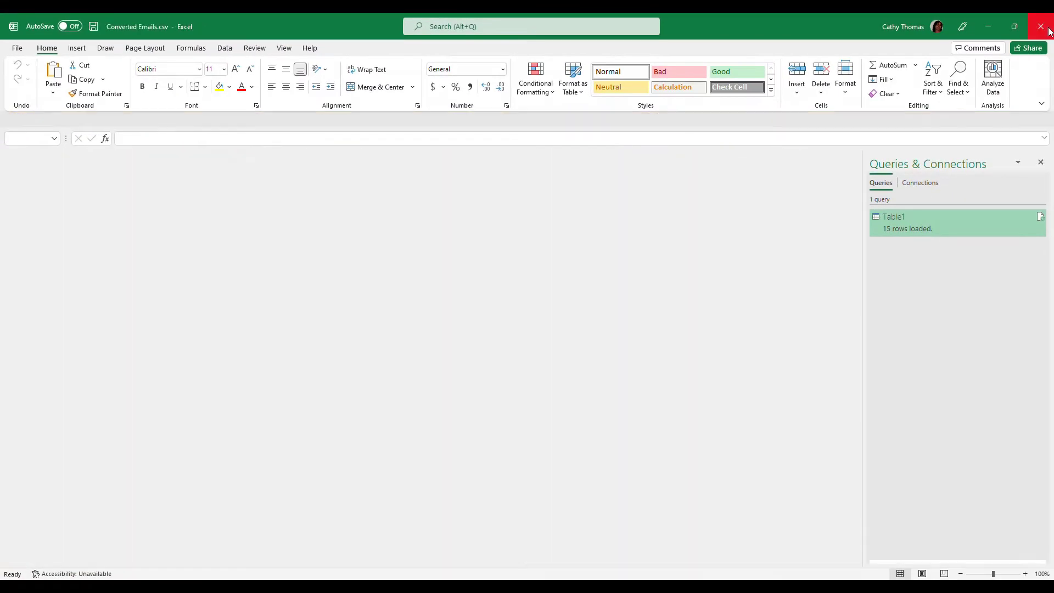
Close Excel and bring the Yahoo Mail PTA Meeting thread back into view.
{"action": "left_click", "coordinate": [1038, 26]}
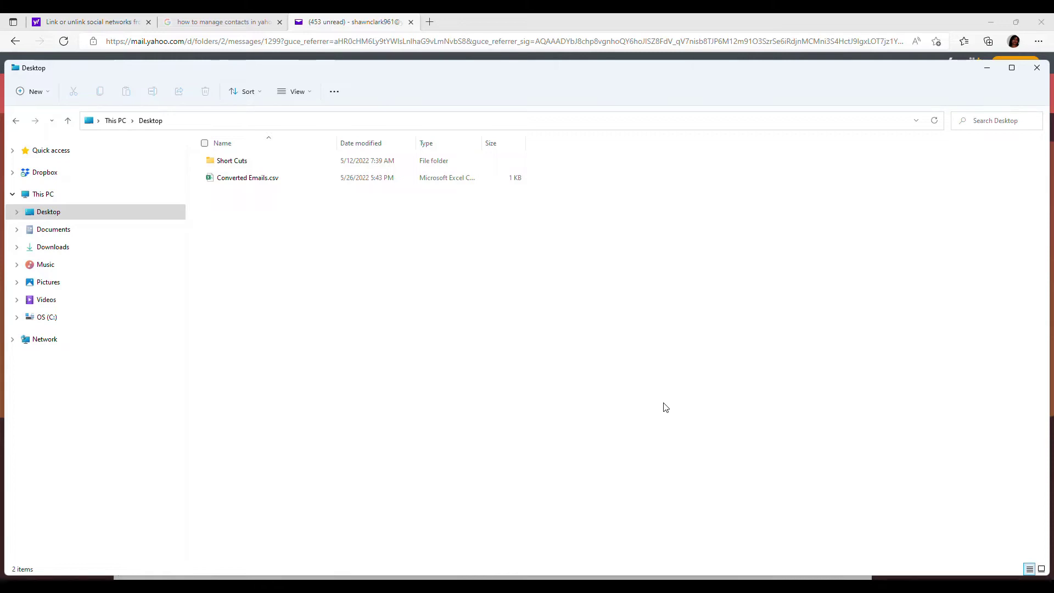
{"action": "left_click", "coordinate": [638, 585]}
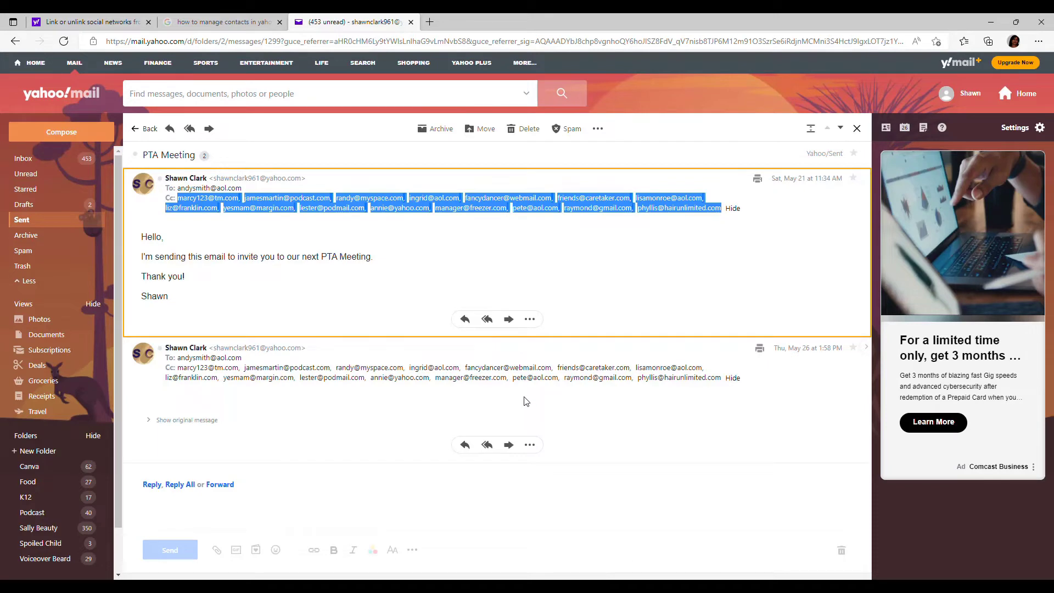
Deselect the Cc addresses and open Yahoo Mail's Contacts pane, which shows no contacts.
{"action": "left_click", "coordinate": [582, 263]}
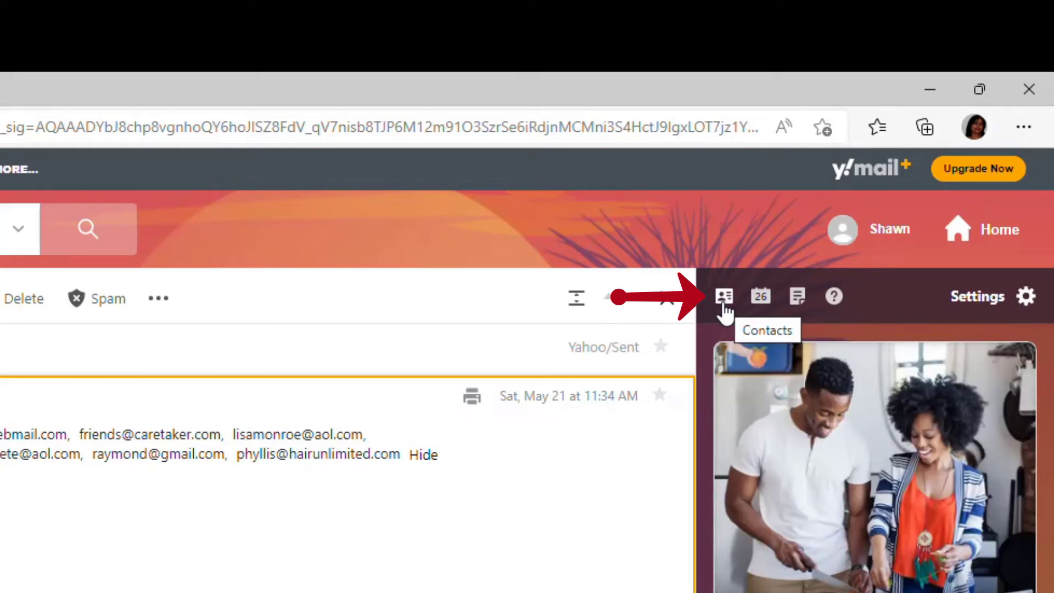
{"action": "left_click", "coordinate": [725, 300]}
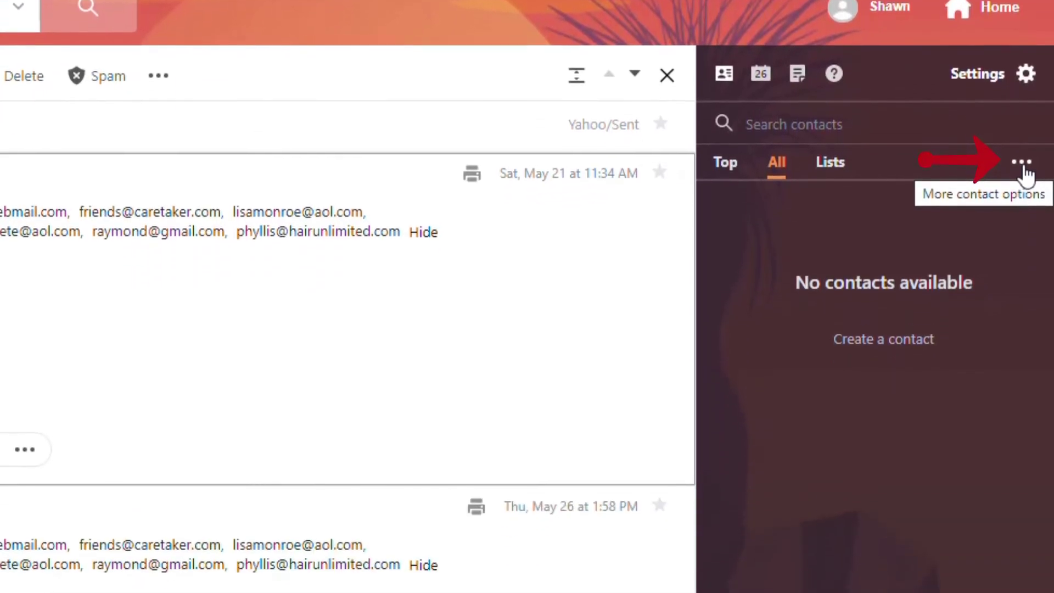
Export Yahoo's contacts to contacts.csv and open the header-only template in Excel.
{"action": "left_click", "coordinate": [1022, 385]}
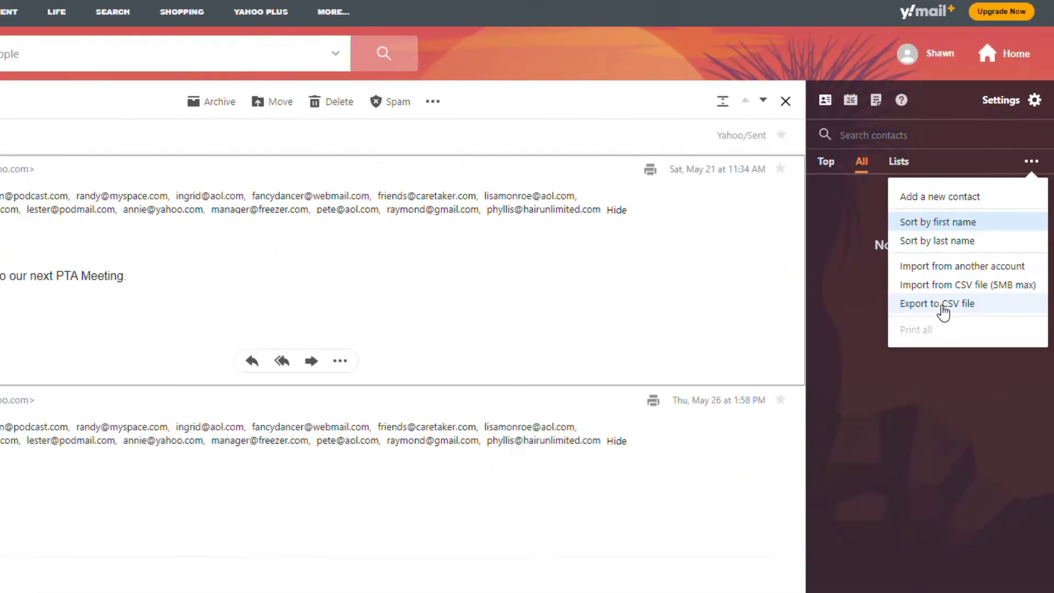
{"action": "left_click", "coordinate": [890, 350]}
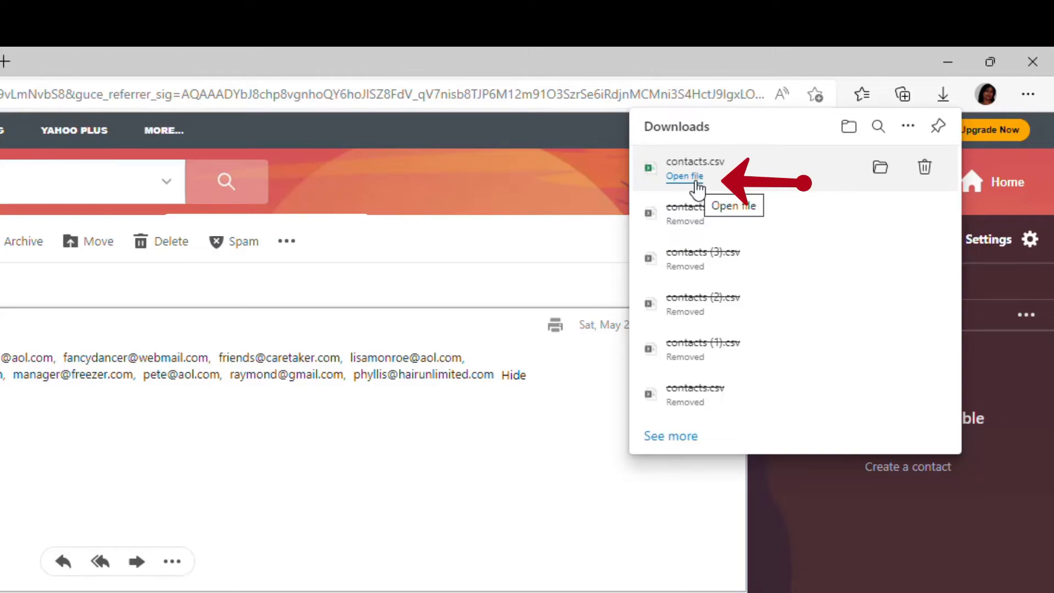
{"action": "left_click", "coordinate": [694, 181]}
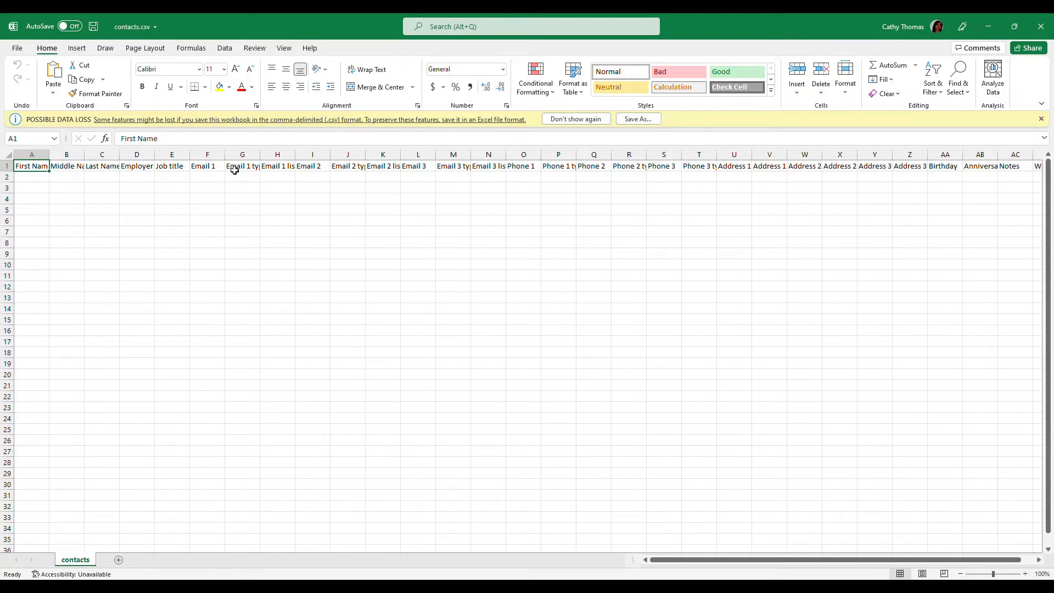
{"action": "left_click", "coordinate": [211, 177]}
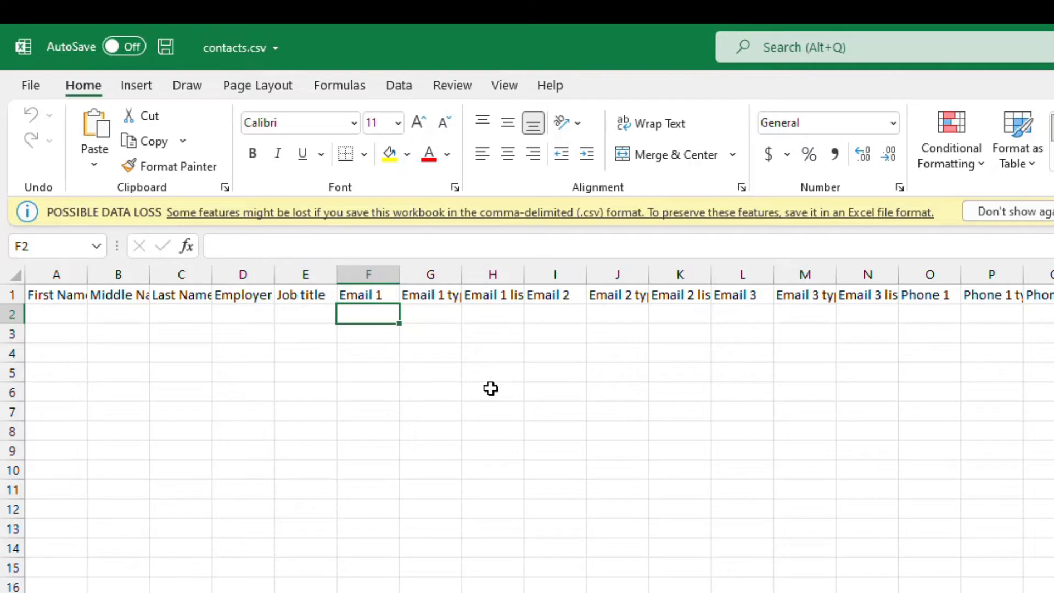
Open Converted Emails.csv from the Desktop folder so its 15 addresses appear in Excel.
{"action": "key", "text": "super+e"}
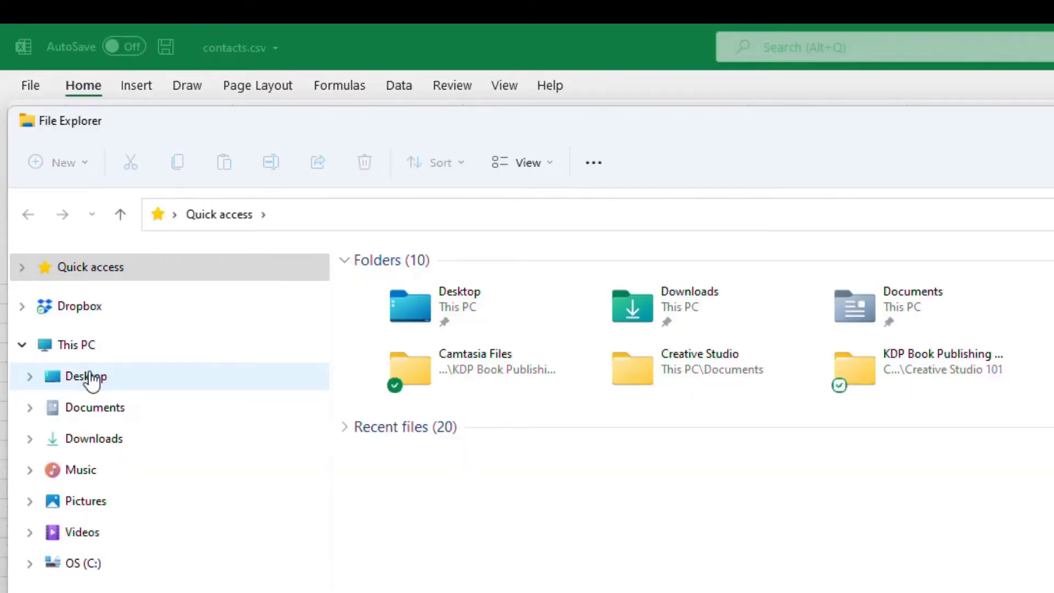
{"action": "left_click", "coordinate": [88, 376]}
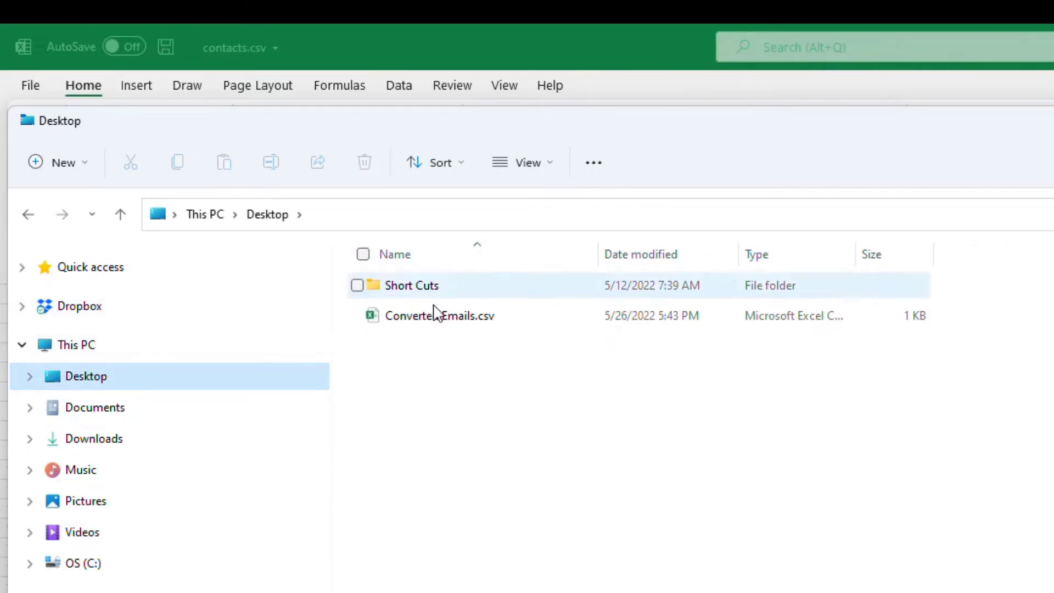
{"action": "double_click", "coordinate": [442, 318]}
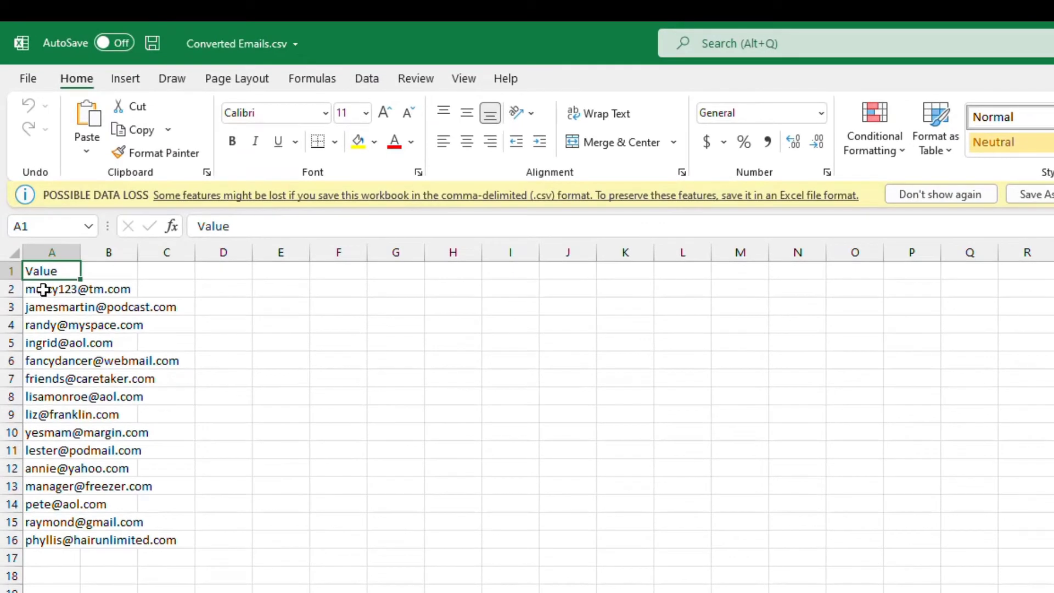
Copy the 15 email addresses in A2:A16 and return to the contacts.csv template.
{"action": "left_click_drag", "start_coordinate": [43, 289], "coordinate": [65, 541]}
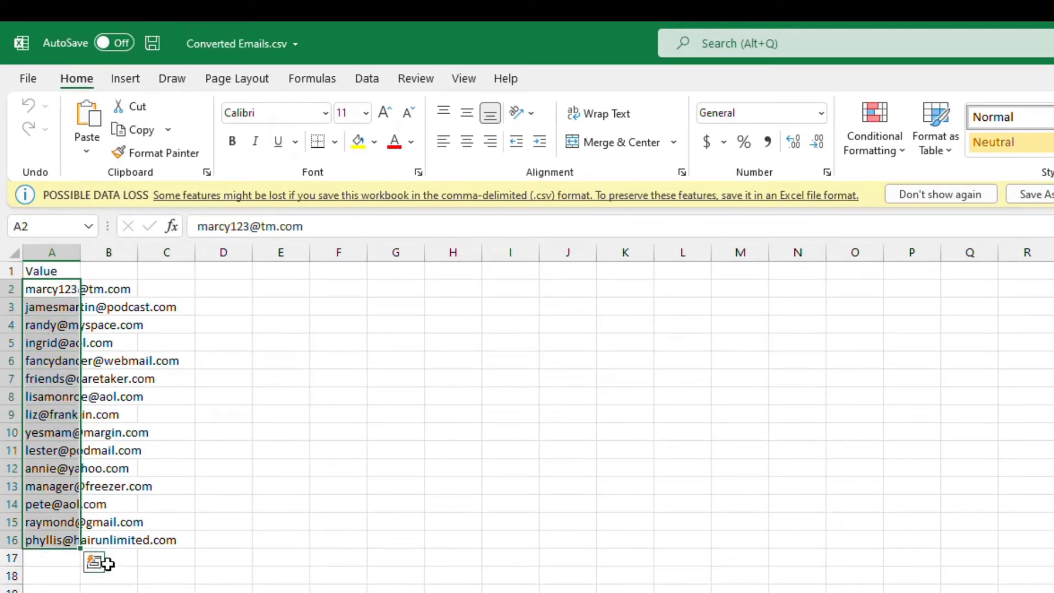
{"action": "right_click", "coordinate": [58, 488]}
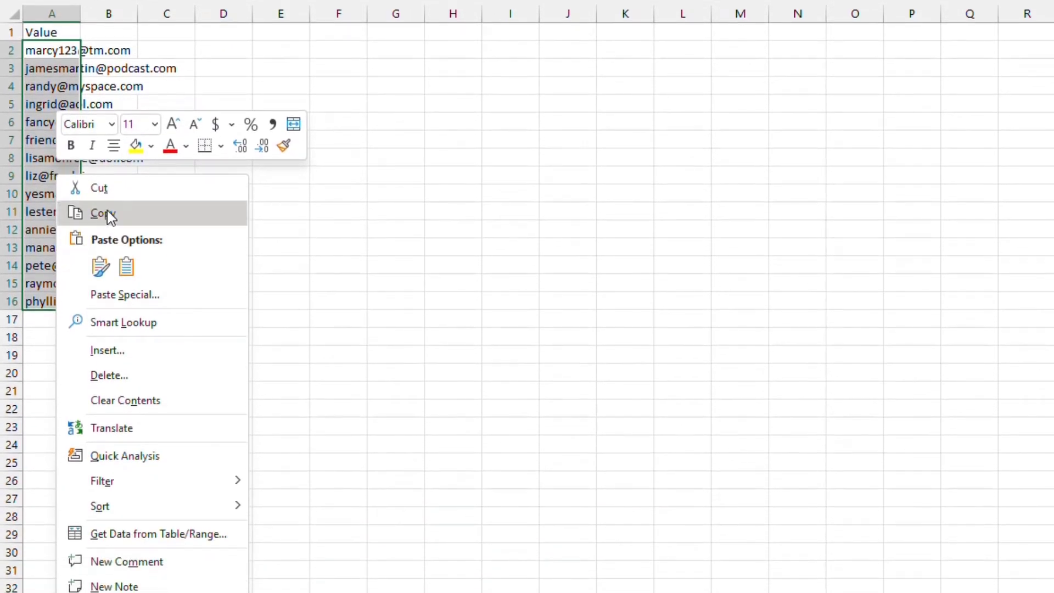
{"action": "left_click", "coordinate": [104, 213]}
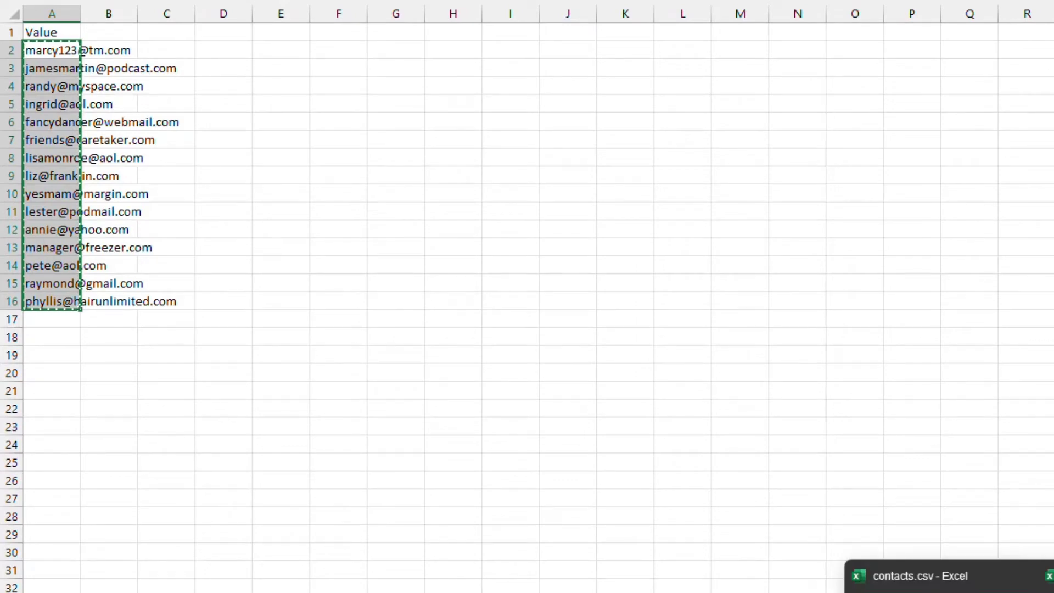
{"action": "key", "text": "alt+Tab"}
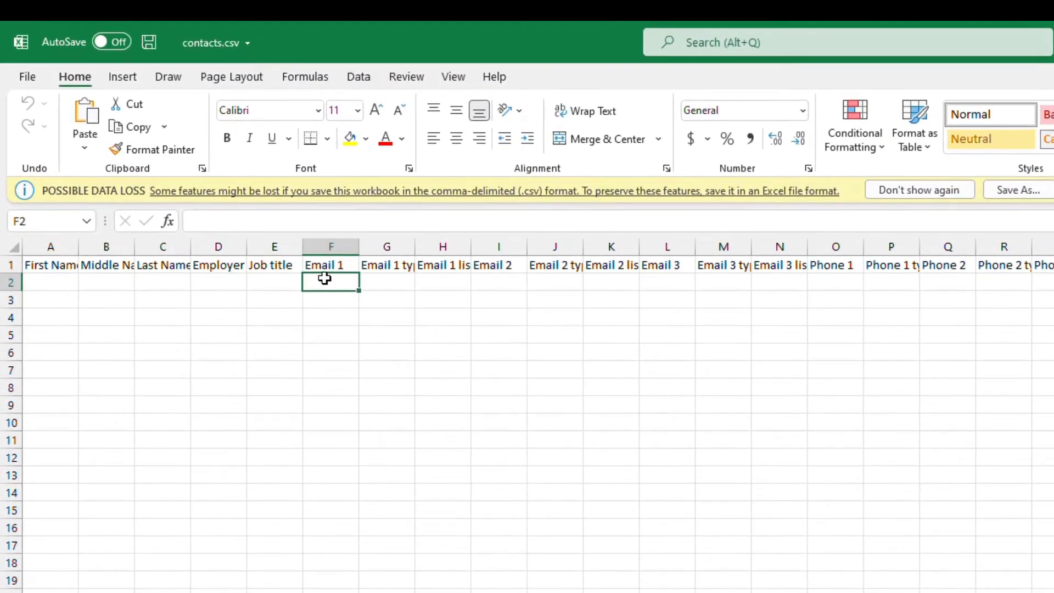
Paste the 15 addresses under Email 1 in F2:F16 and AutoFit column F.
{"action": "right_click", "coordinate": [325, 279]}
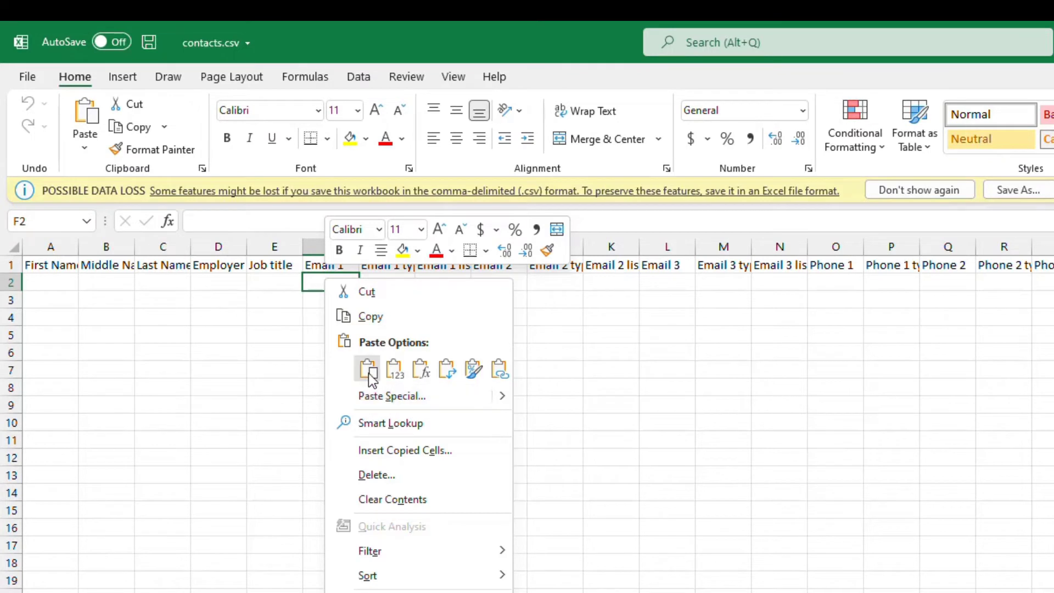
{"action": "left_click", "coordinate": [368, 374]}
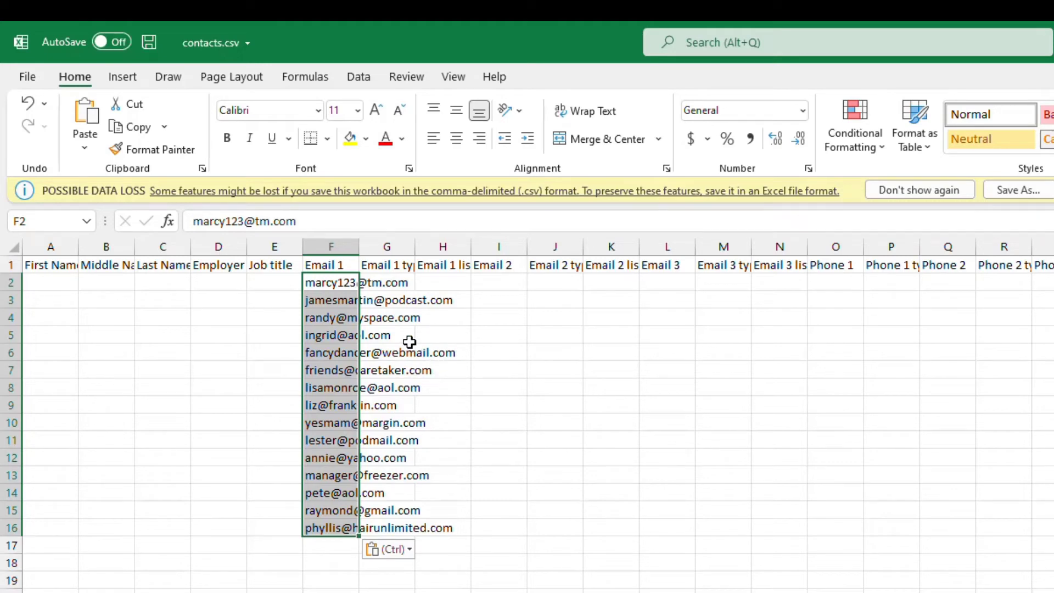
{"action": "left_click", "coordinate": [331, 589]}
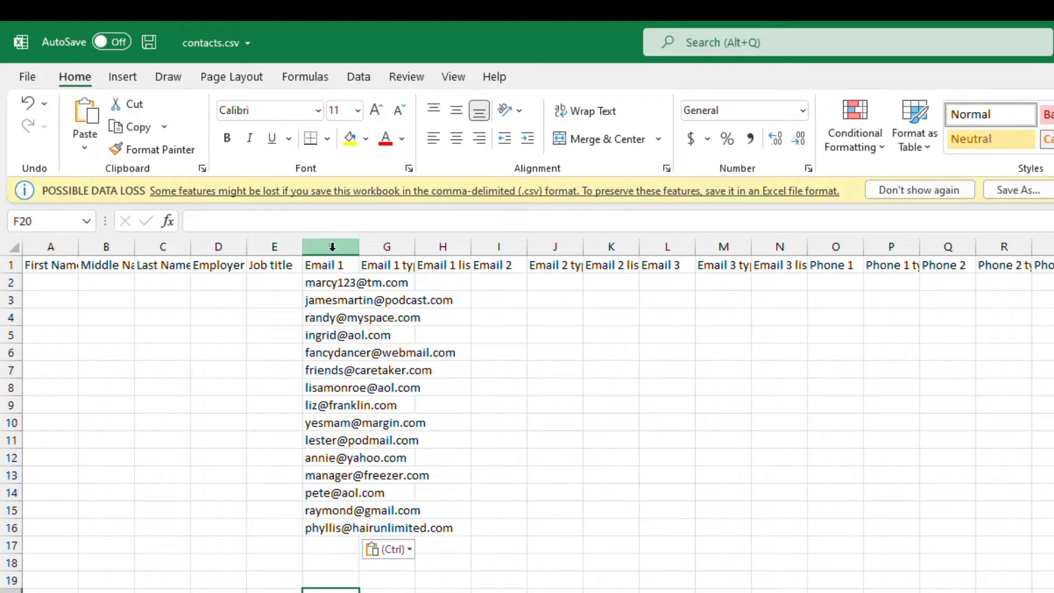
{"action": "left_click", "coordinate": [333, 285]}
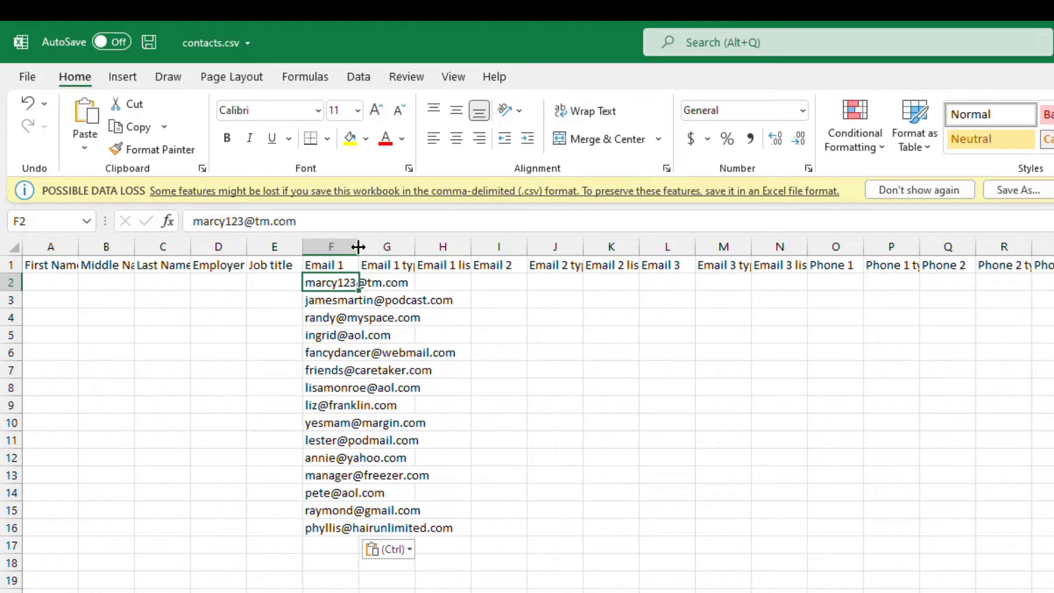
{"action": "double_click", "coordinate": [358, 248]}
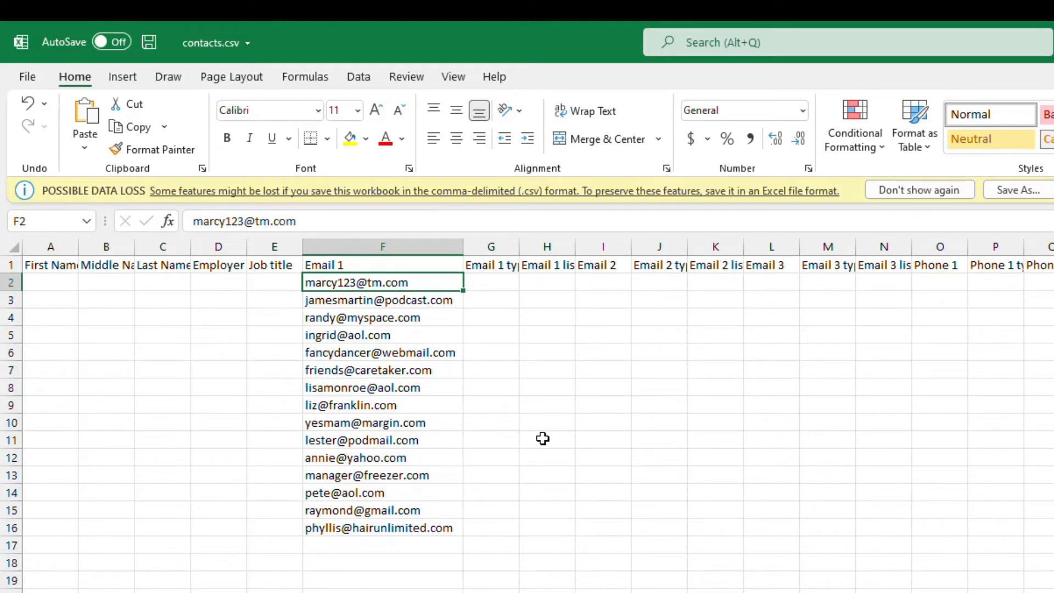
{"action": "left_click", "coordinate": [268, 335]}
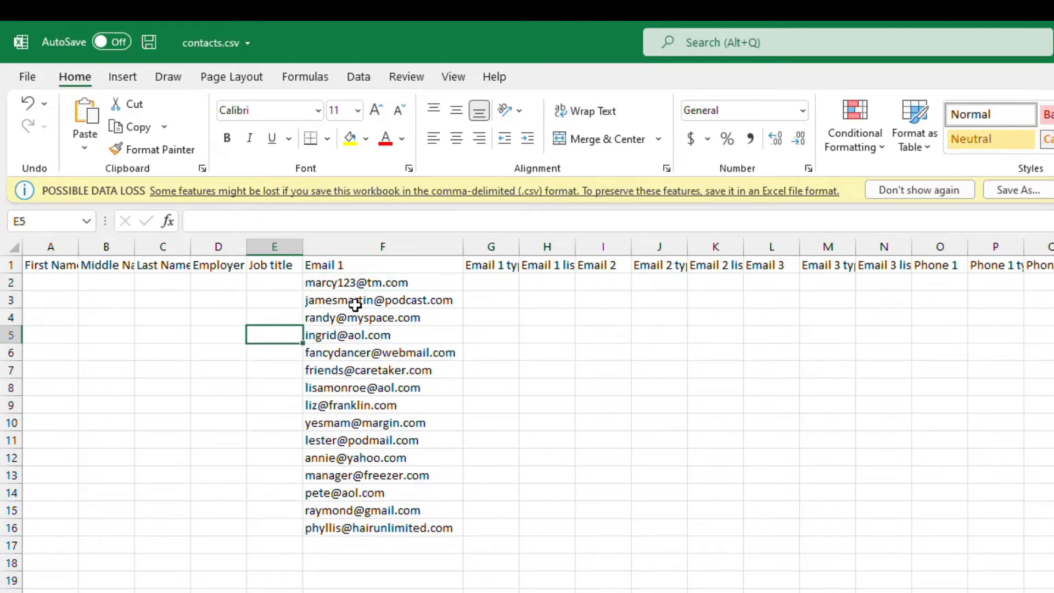
{"action": "left_click", "coordinate": [55, 301]}
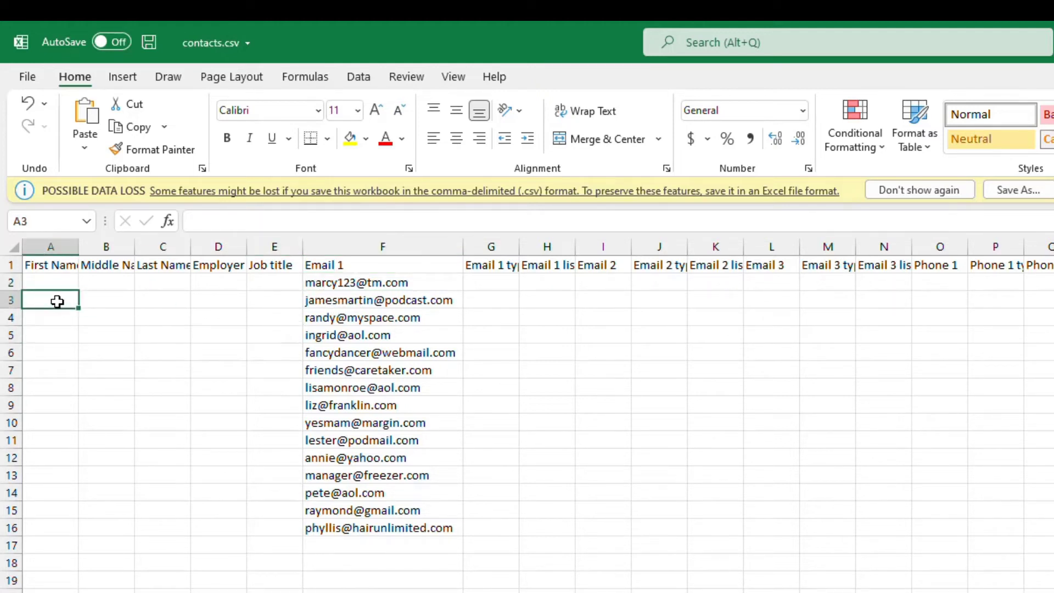
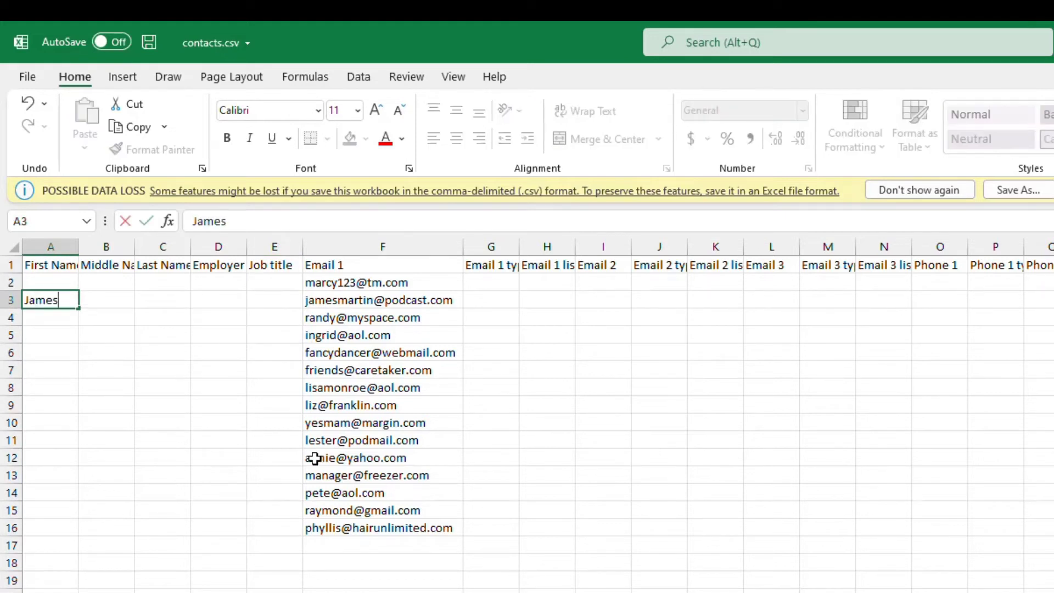
{"action": "key", "text": "Tab"}
{"action": "key", "text": "Tab"}
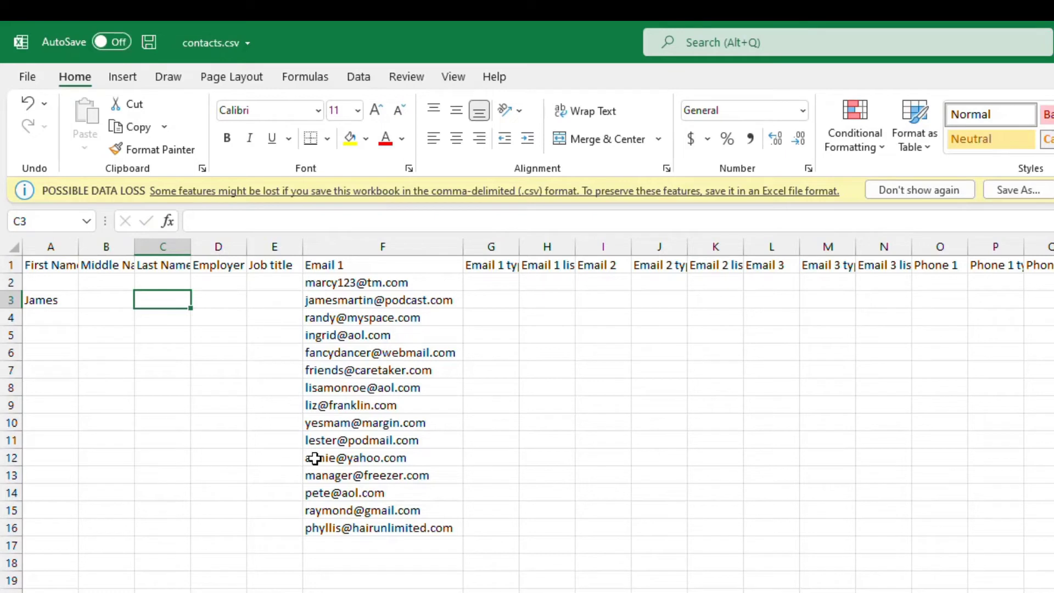
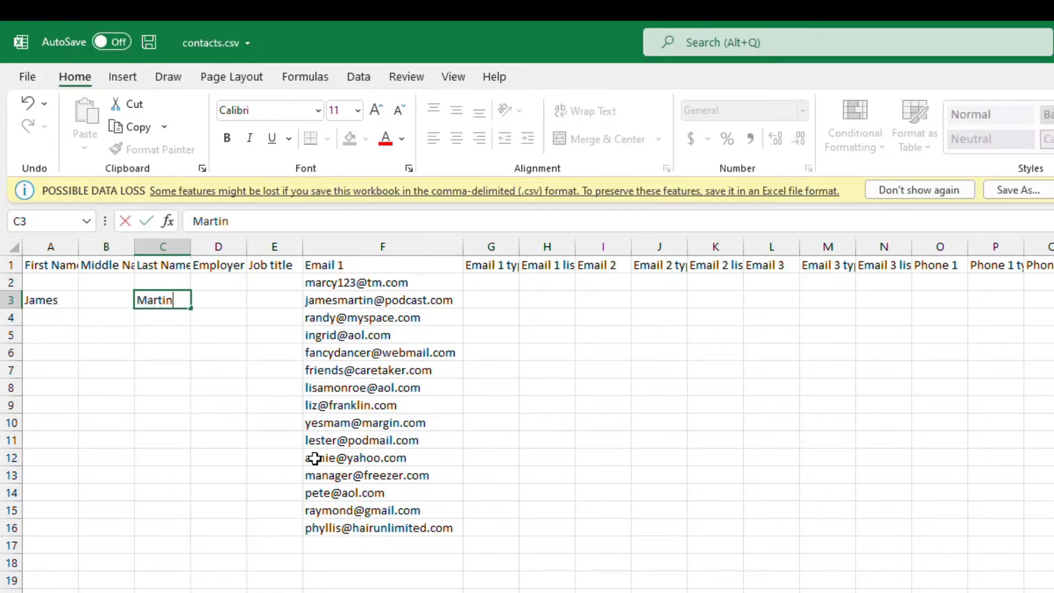
{"action": "key", "text": "Return"}
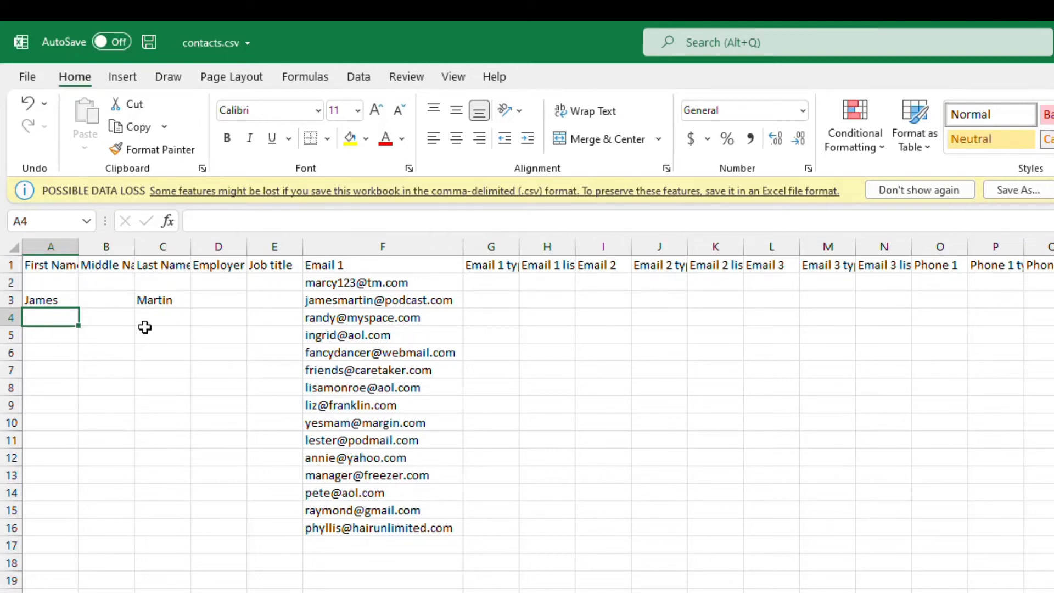
Add first names Marcy, Randy and Ingrid in column A and save contacts.csv.
{"action": "left_click", "coordinate": [54, 281]}
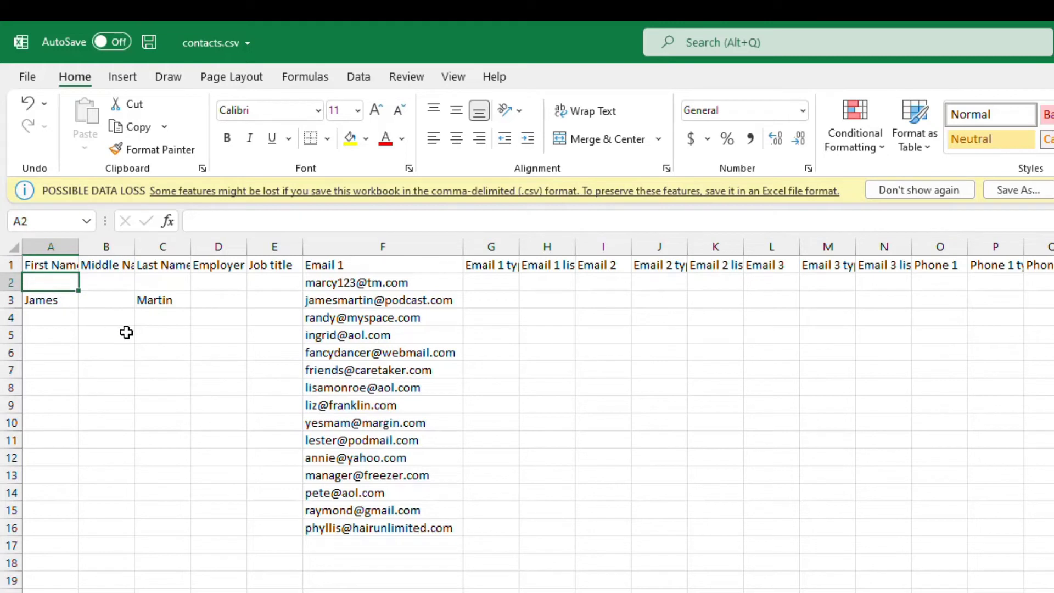
{"action": "type", "text": "Marcy"}
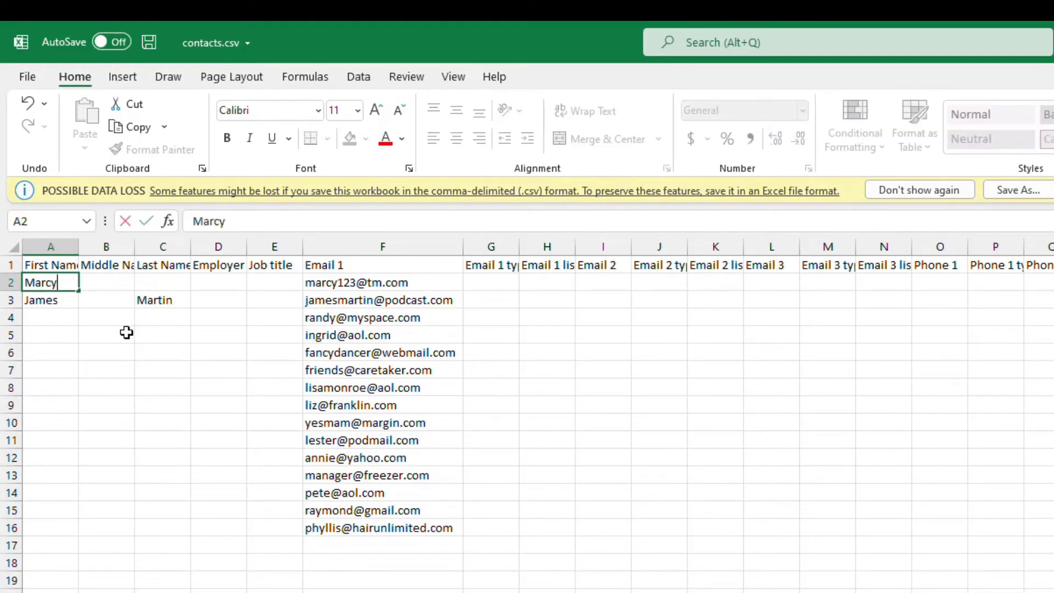
{"action": "key", "text": "Return"}
{"action": "key", "text": "Return"}
{"action": "type", "text": "Randy"}
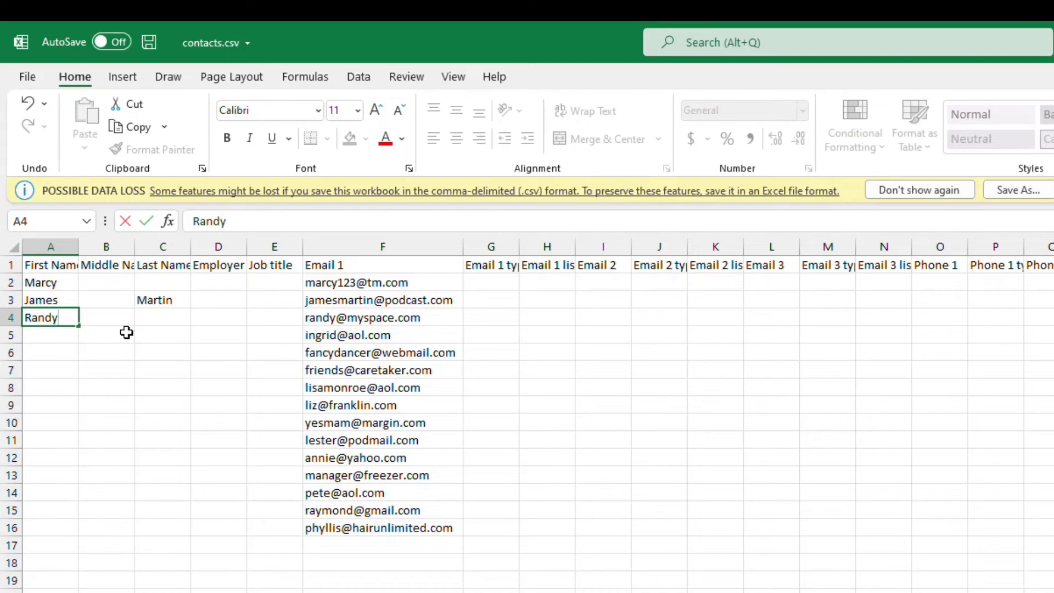
{"action": "key", "text": "Return"}
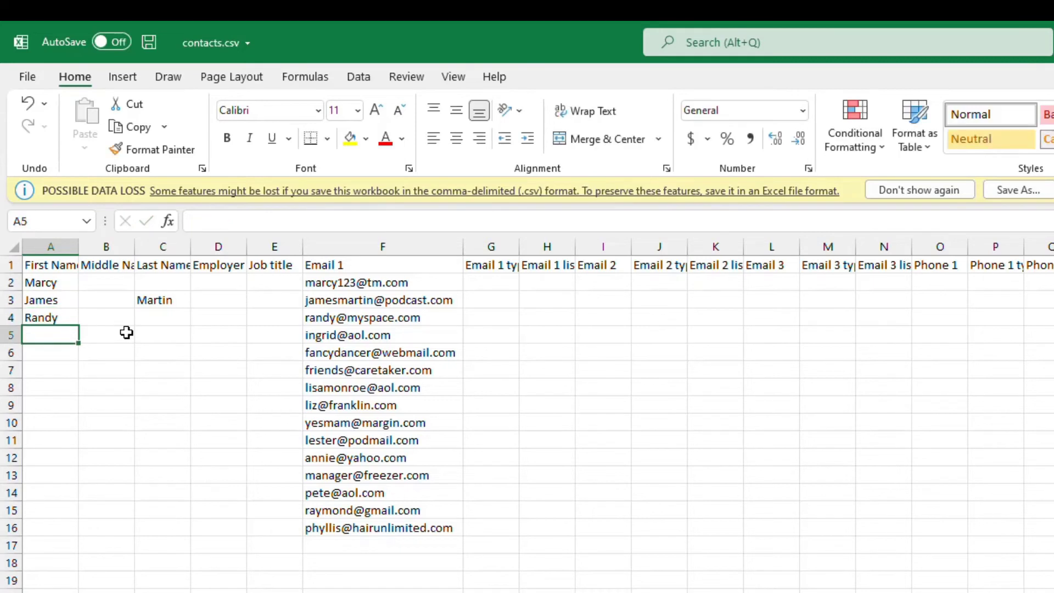
{"action": "type", "text": "Ingrid"}
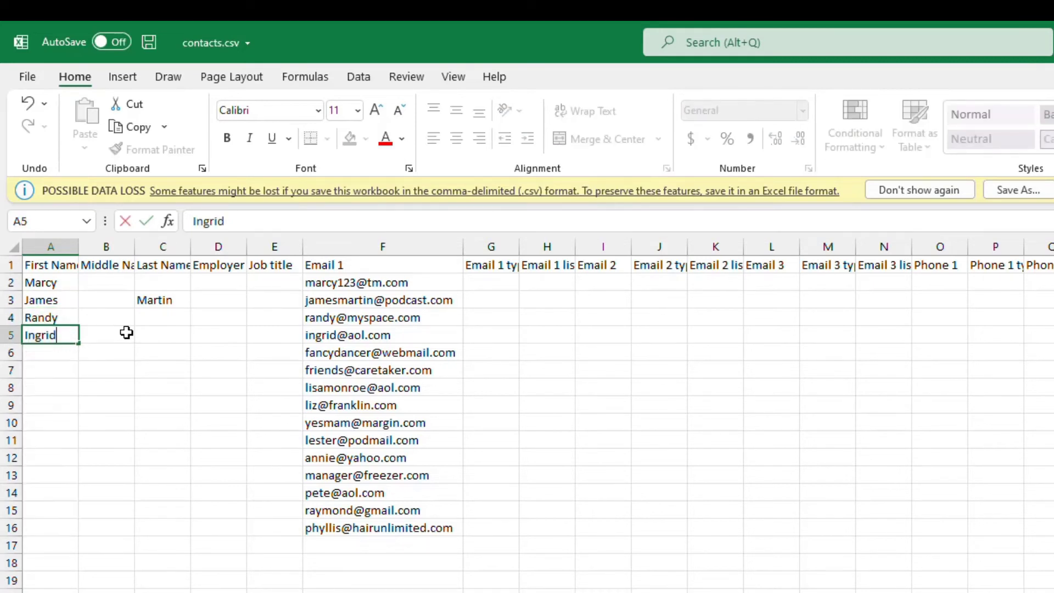
{"action": "key", "text": "Return"}
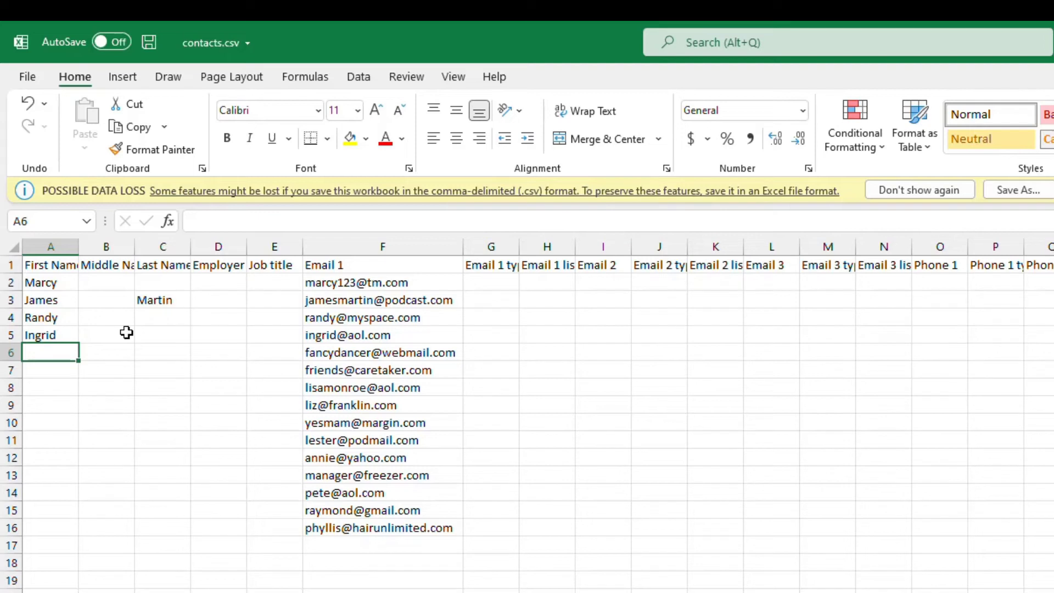
{"action": "key", "text": "ctrl+s"}
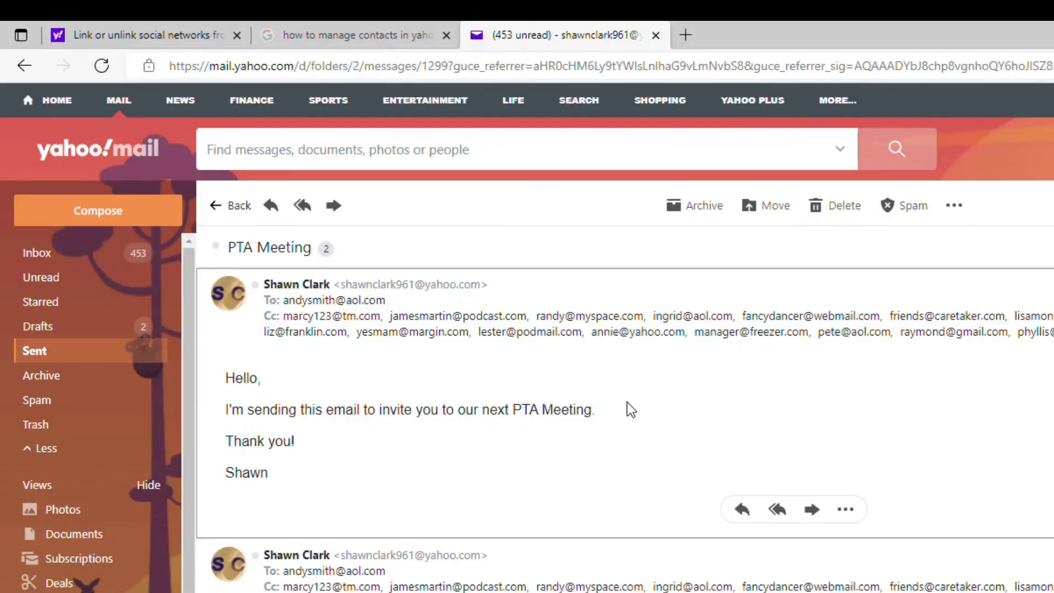
Import contacts.csv from Downloads using the Contacts pane's Import from CSV file option.
{"action": "left_click", "coordinate": [1051, 404]}
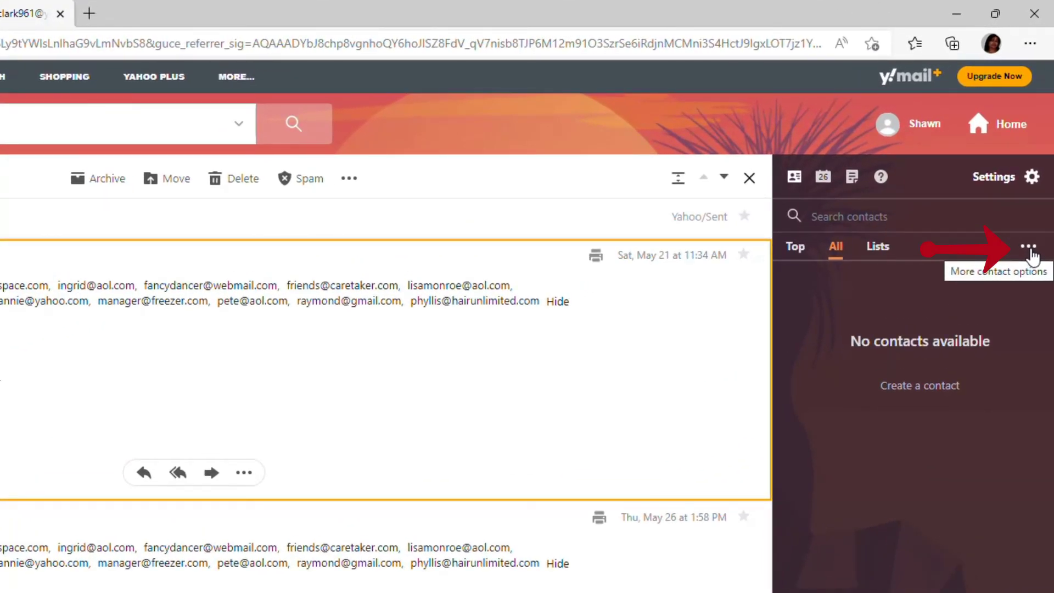
{"action": "left_click", "coordinate": [1029, 248]}
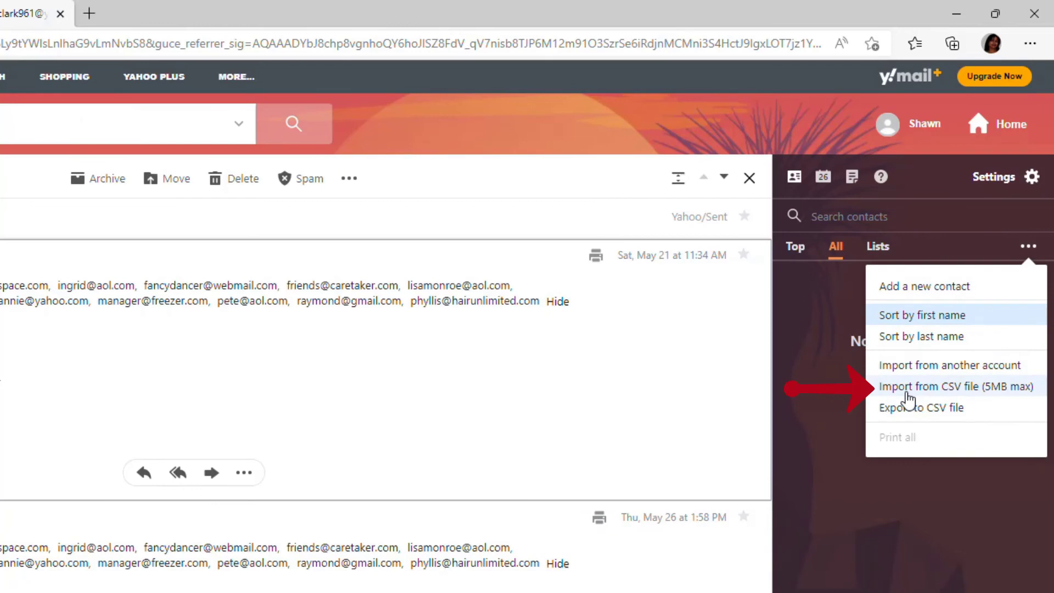
{"action": "left_click", "coordinate": [959, 387]}
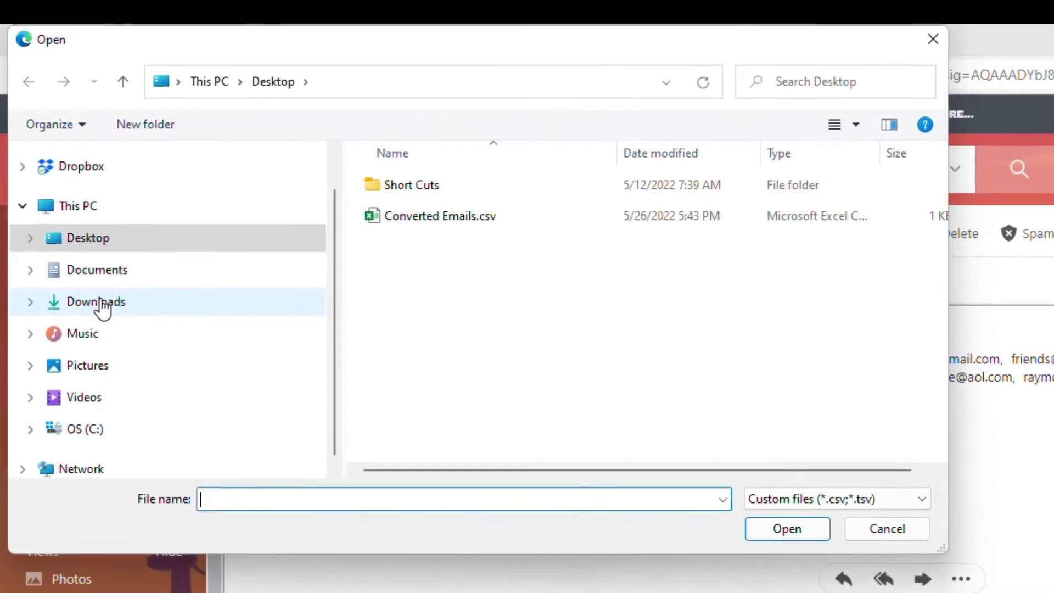
{"action": "left_click", "coordinate": [73, 219]}
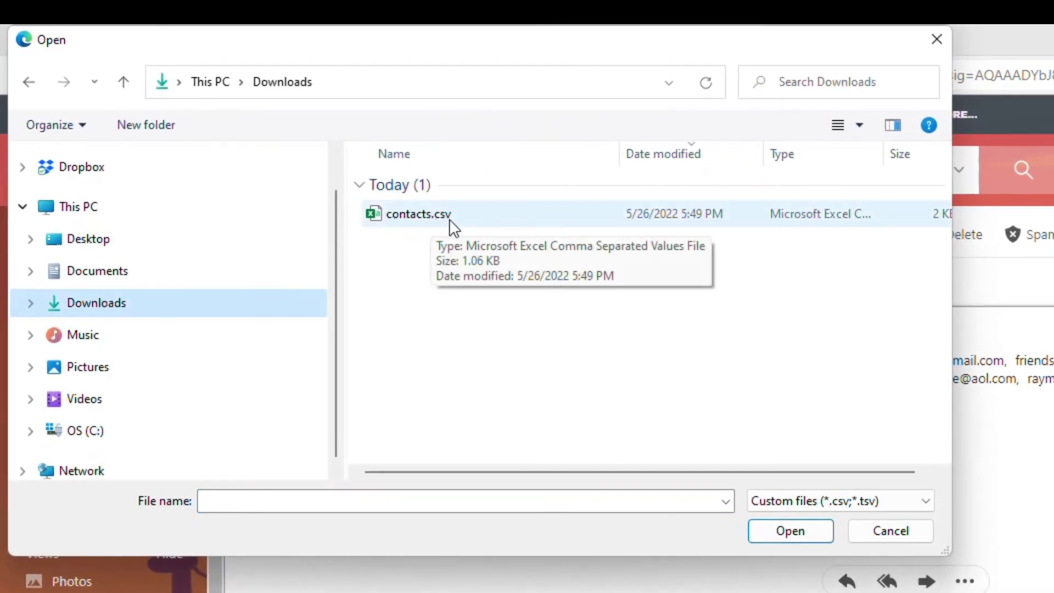
{"action": "double_click", "coordinate": [418, 215]}
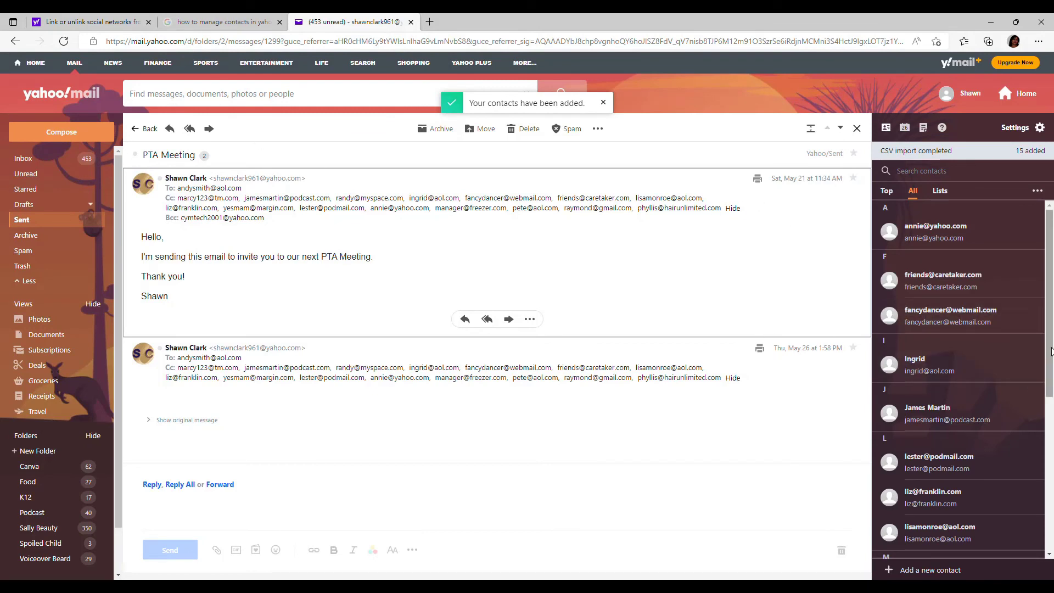
{"action": "left_click_drag", "start_coordinate": [1047, 340], "coordinate": [1047, 493]}
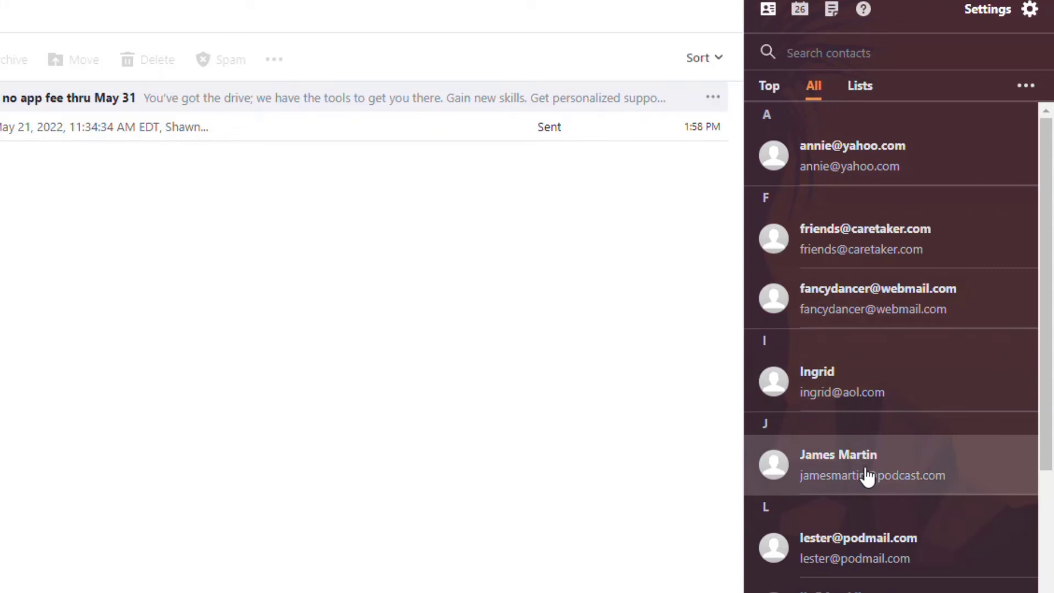
{"action": "scroll", "coordinate": [889, 498], "scroll_direction": "down", "scroll_amount": 1}
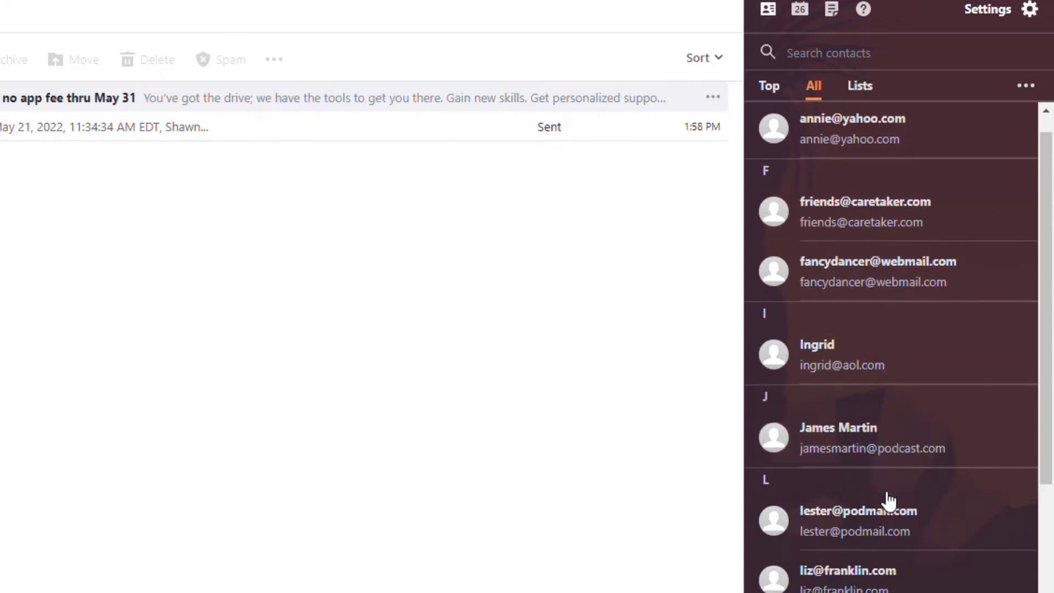
{"action": "scroll", "coordinate": [888, 499], "scroll_direction": "down", "scroll_amount": 4}
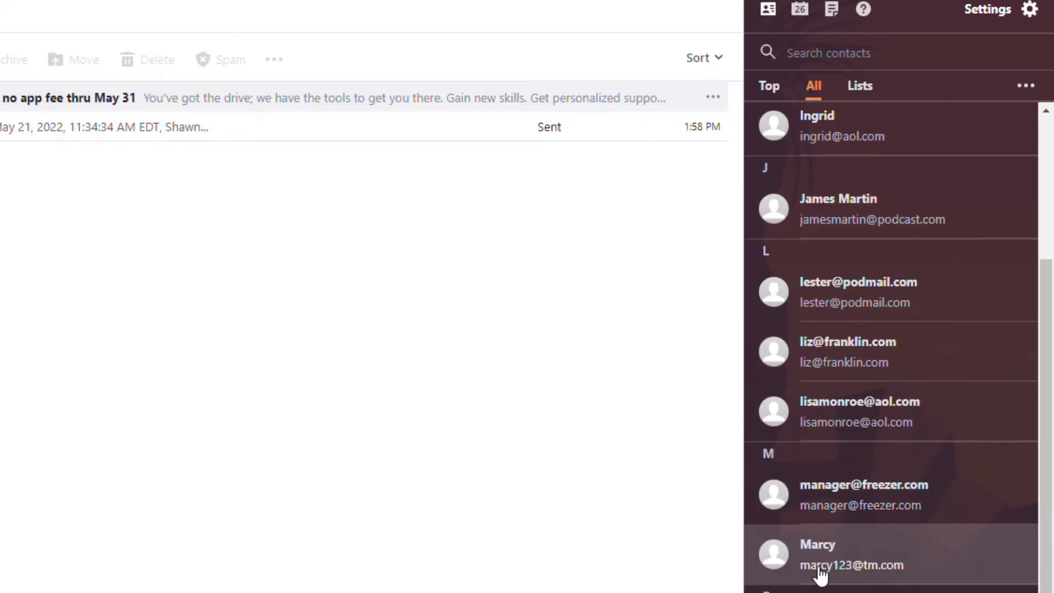
{"action": "scroll", "coordinate": [822, 573], "scroll_direction": "down", "scroll_amount": 4}
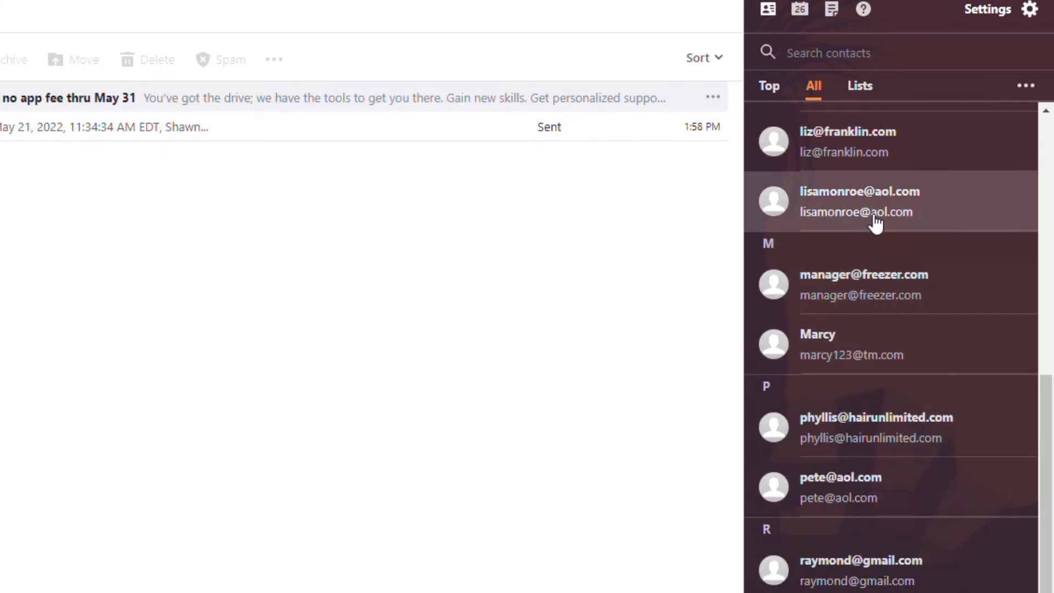
{"action": "scroll", "coordinate": [884, 231], "scroll_direction": "up", "scroll_amount": 4}
{"action": "scroll", "coordinate": [901, 247], "scroll_direction": "up", "scroll_amount": 5}
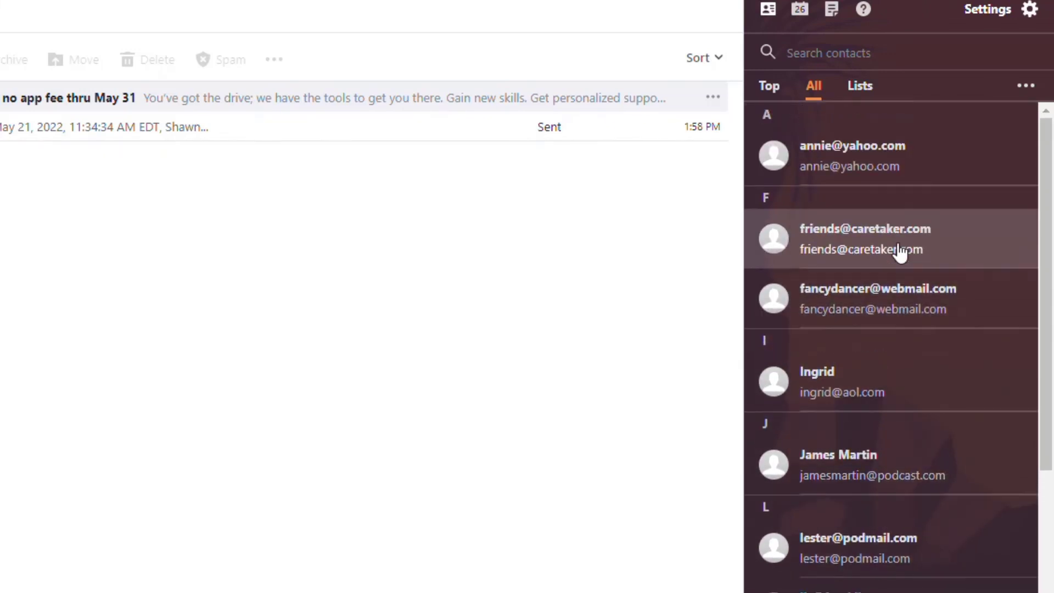